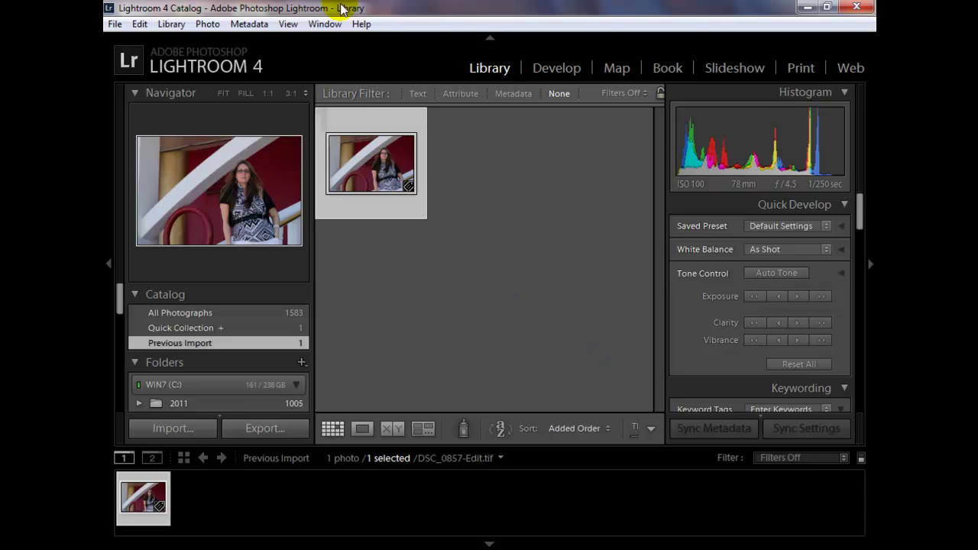
Load the portrait DSC_0857-Edit.tif into the Develop module for editing.
mouse_move(365, 145)
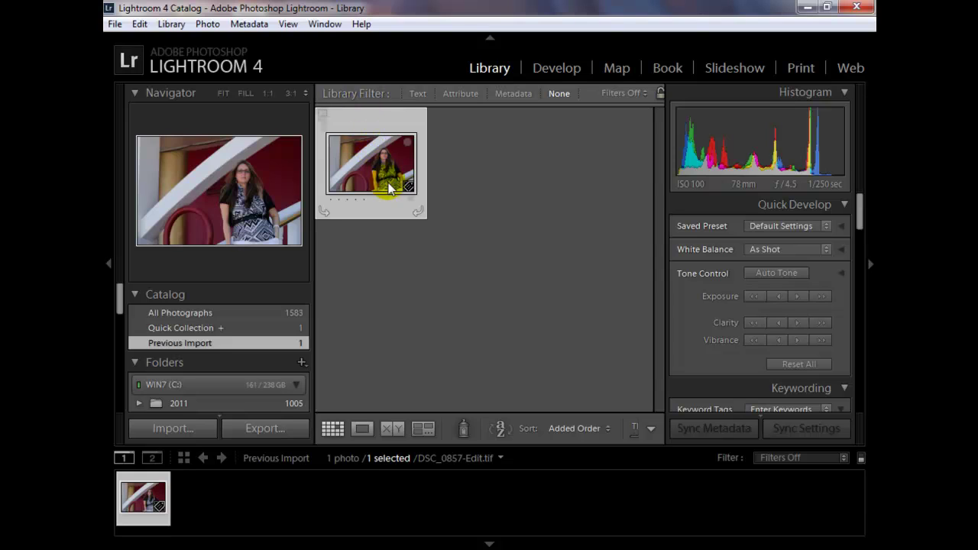
mouse_move(381, 188)
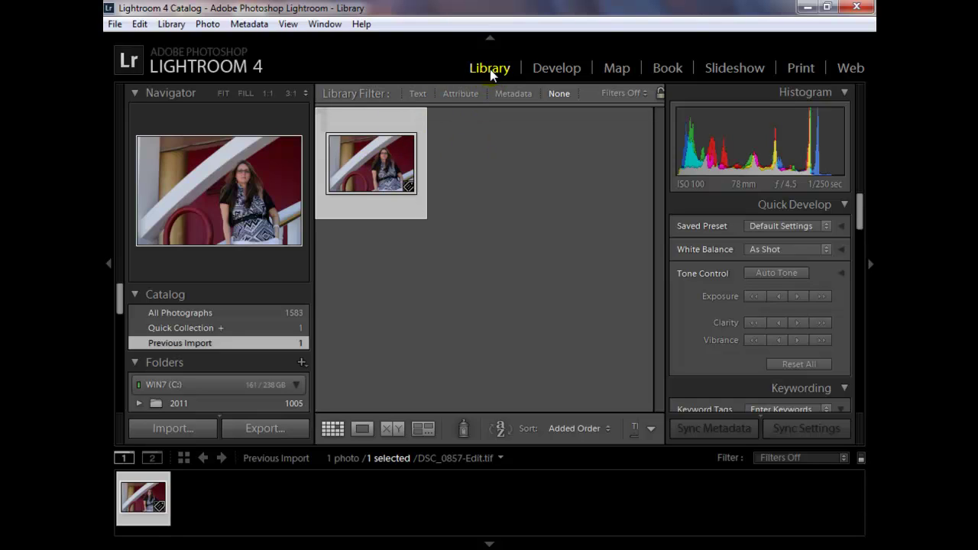
click(557, 71)
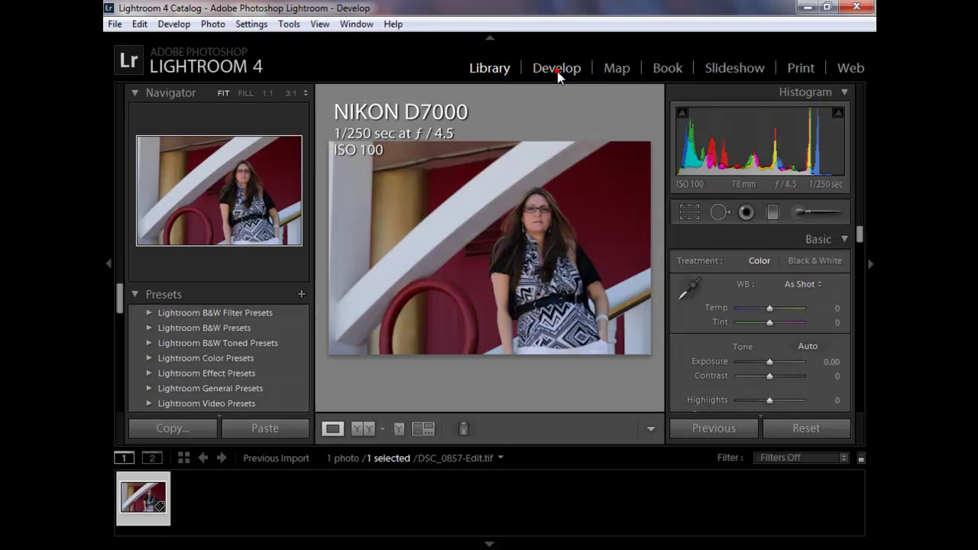
Zoom to 1:1 on the face, pan toward the hair and earring, and activate the Adjustment Brush.
click(540, 220)
drag(571, 269, 458, 268)
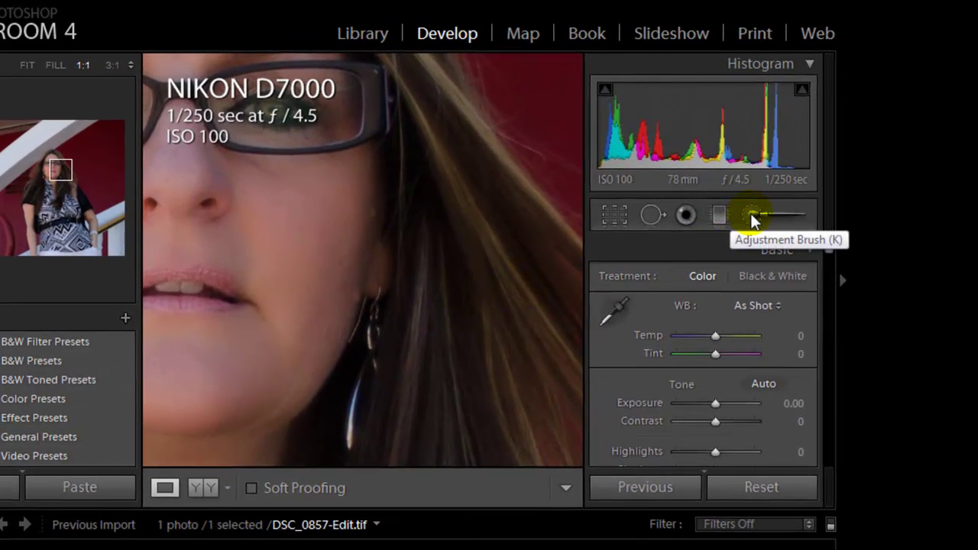
click(751, 217)
drag(827, 237, 827, 259)
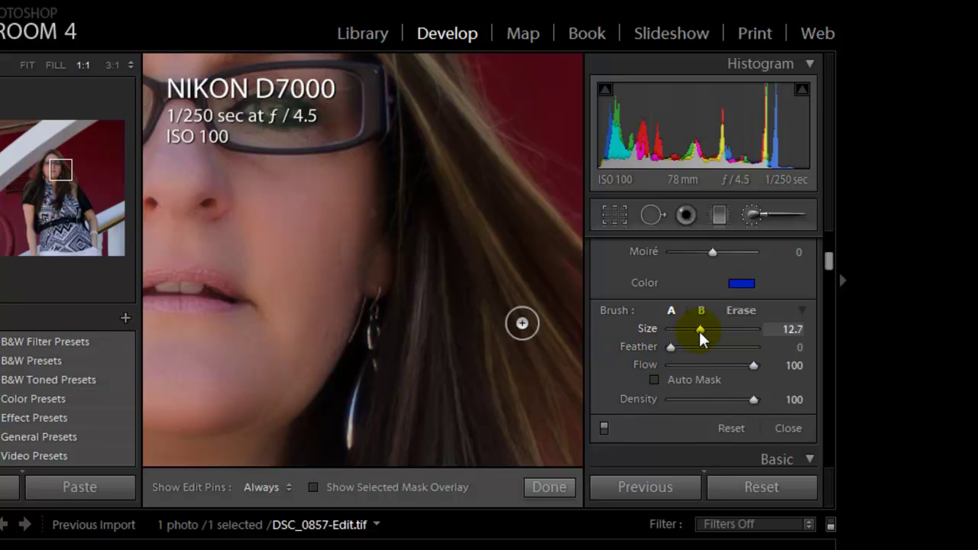
Set the brush Size to 19.1 and Feather to 0.
mouse_move(700, 334)
mouse_down()
mouse_move(746, 335)
mouse_move(703, 339)
mouse_up()
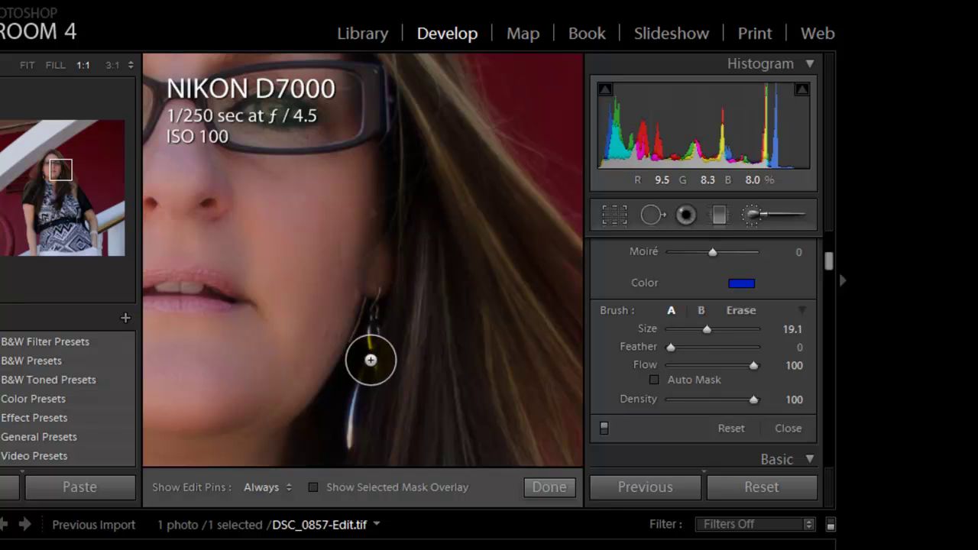
mouse_move(325, 275)
mouse_down()
mouse_move(318, 272)
mouse_move(338, 274)
mouse_move(268, 251)
mouse_move(264, 237)
mouse_up()
mouse_move(671, 347)
mouse_down()
mouse_move(742, 362)
mouse_move(715, 350)
mouse_move(716, 359)
mouse_up()
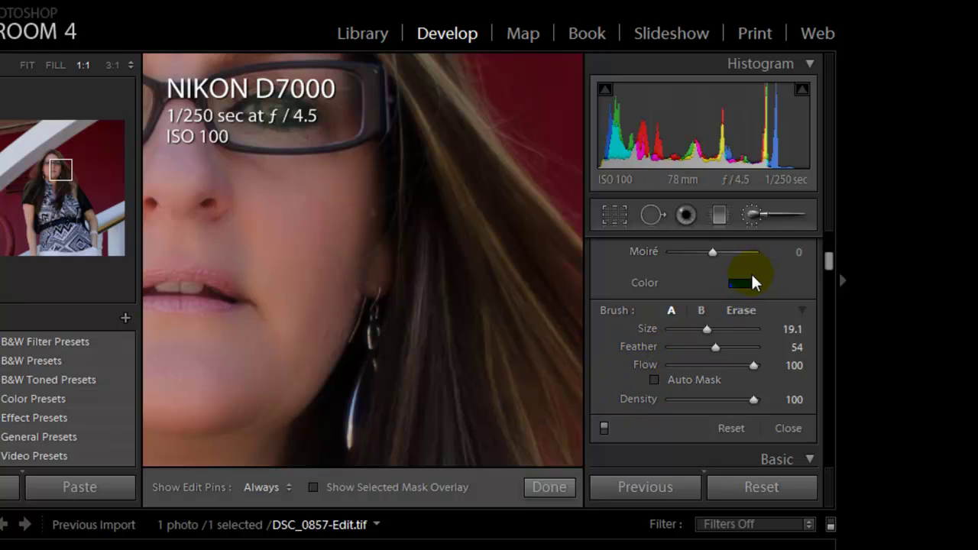
drag(714, 348, 665, 350)
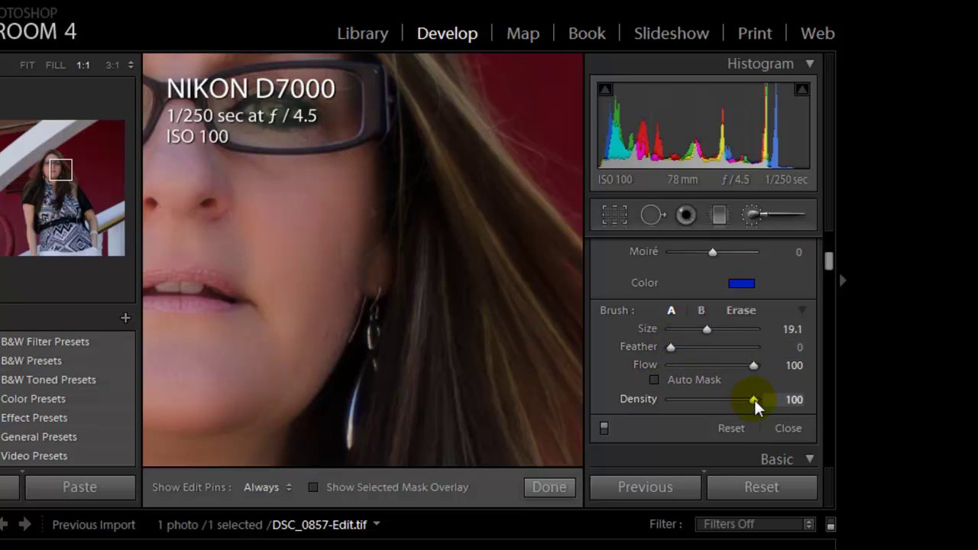
Paint a hard-edged test stroke across the cheek toward the hair.
drag(313, 264, 454, 265)
key(h)
key(h)
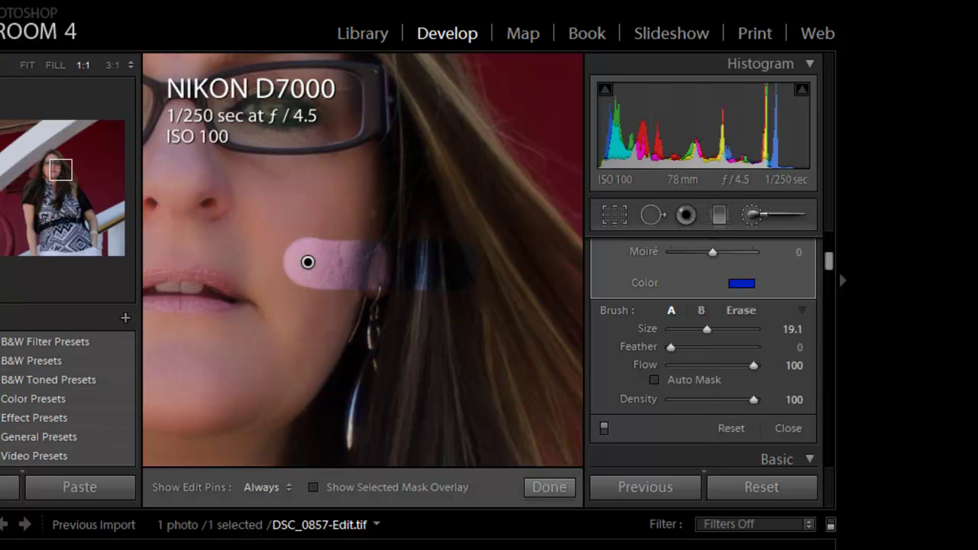
key(alt+e)
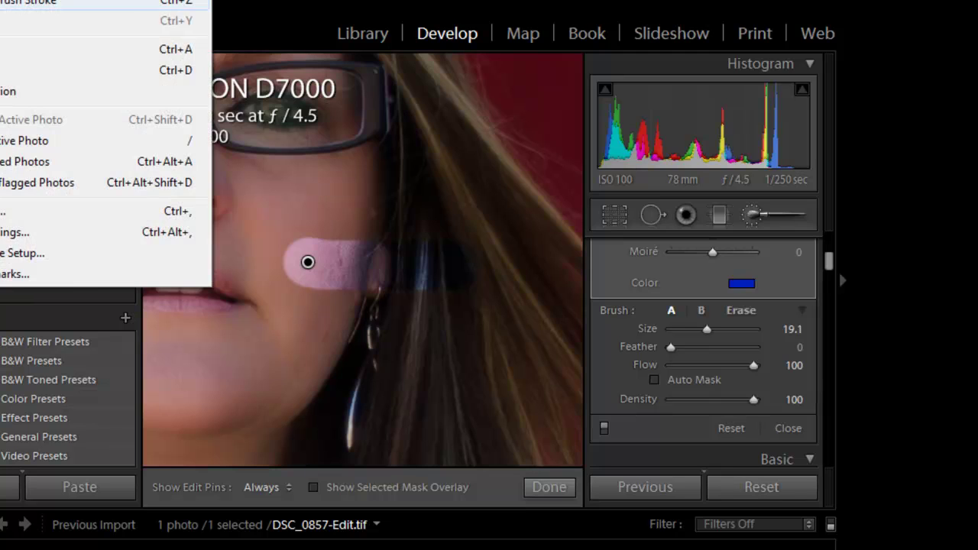
Undo the hard stroke, raise the feather, and paint a feathered stroke across the cheek.
key(Return)
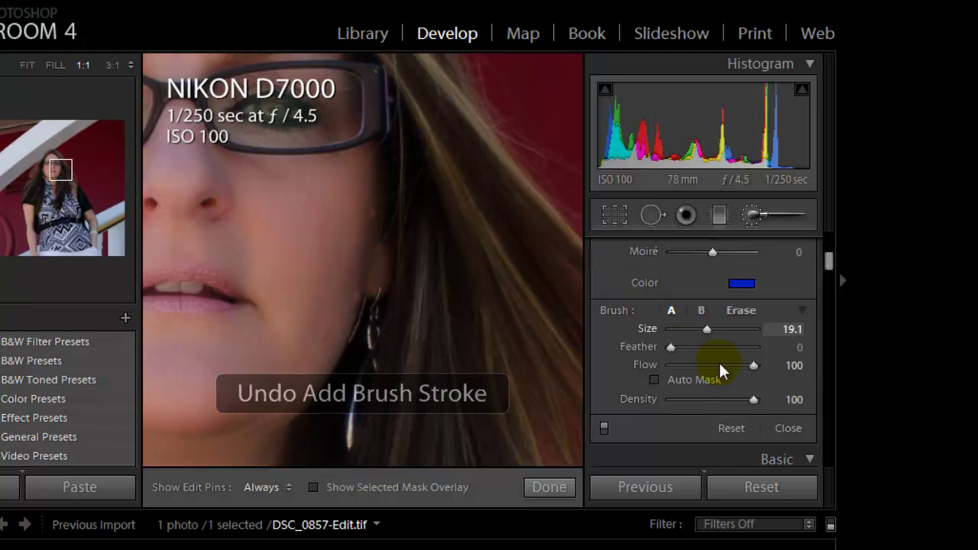
mouse_move(671, 347)
mouse_down()
mouse_move(716, 350)
mouse_move(702, 356)
mouse_up()
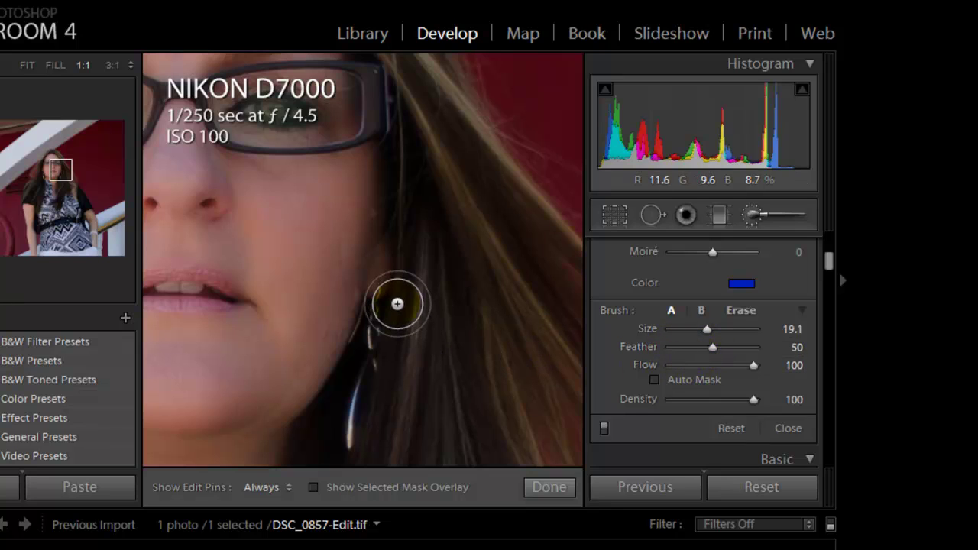
mouse_move(267, 253)
mouse_down()
mouse_move(251, 246)
mouse_move(428, 262)
mouse_up()
key(h)
key(h)
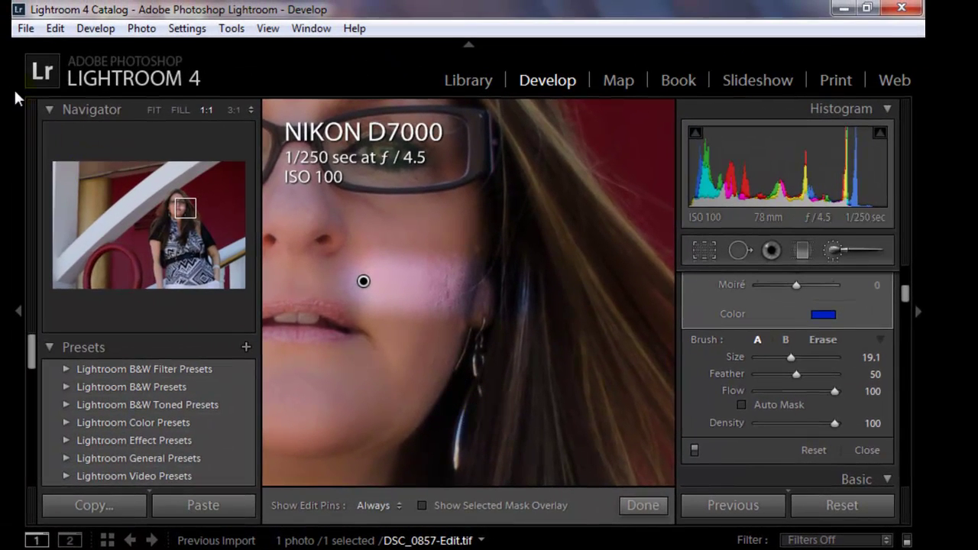
Undo that stroke and paint a very soft cheek stroke with Feather 100.
click(54, 28)
click(73, 43)
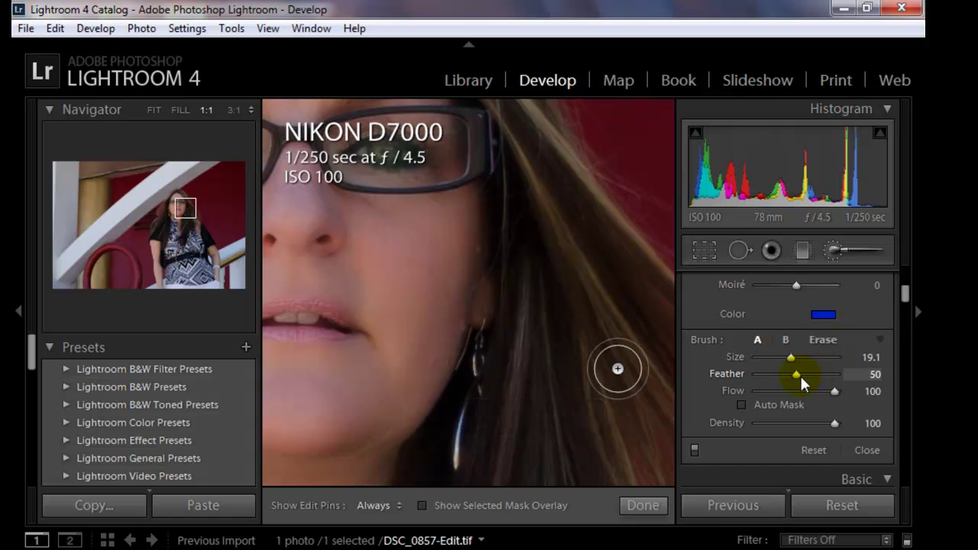
drag(795, 375, 835, 375)
click(366, 294)
key(h)
mouse_move(393, 292)
mouse_down()
mouse_move(506, 293)
mouse_move(555, 304)
mouse_up()
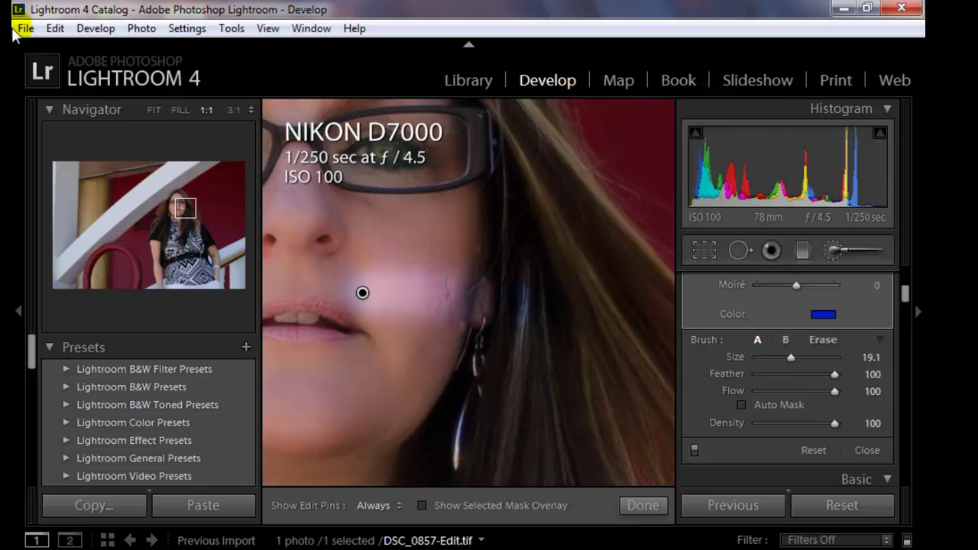
click(55, 28)
Undo the soft stroke, set Feather and Flow to 50, and paint a gentler cheek stroke.
click(71, 48)
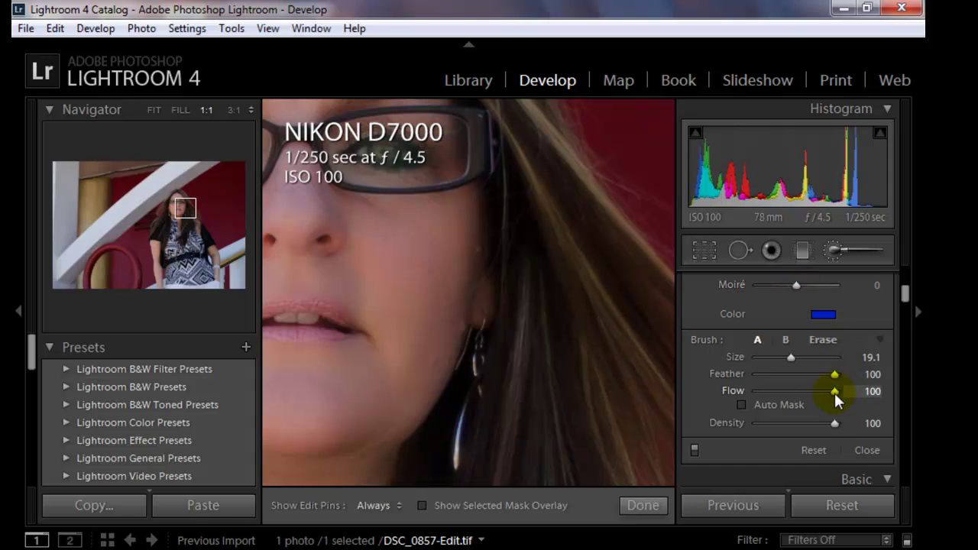
drag(832, 375, 793, 374)
drag(833, 391, 793, 391)
key(h)
mouse_move(404, 289)
mouse_down()
mouse_move(484, 293)
mouse_move(378, 288)
mouse_move(497, 290)
mouse_up()
key(h)
click(148, 192)
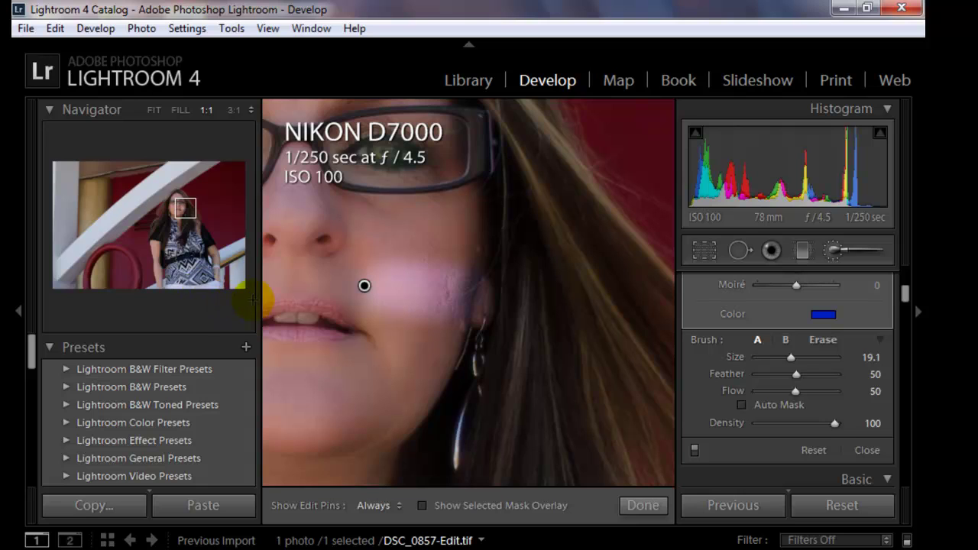
click(55, 29)
Undo the low-flow stroke, test the brush at Flow 1, then undo that test.
click(80, 49)
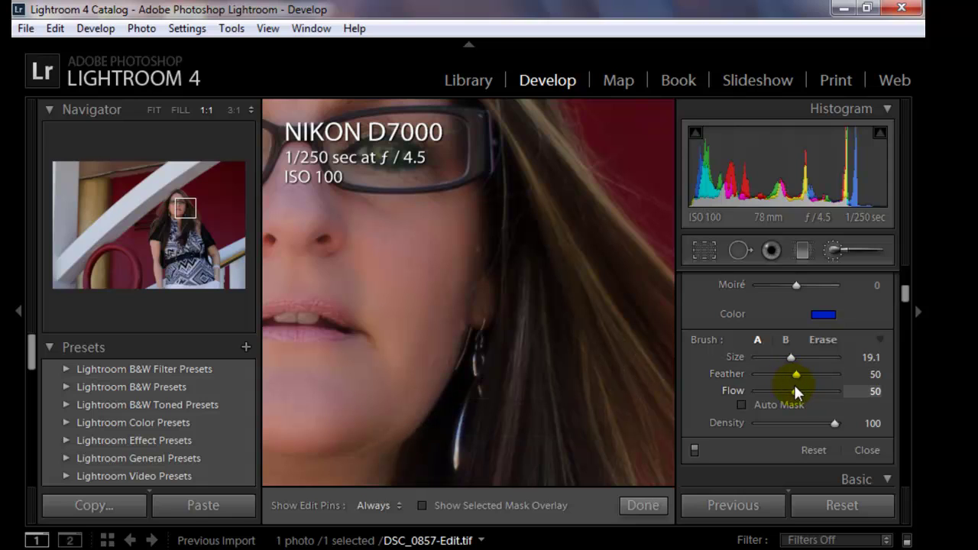
drag(795, 392, 756, 392)
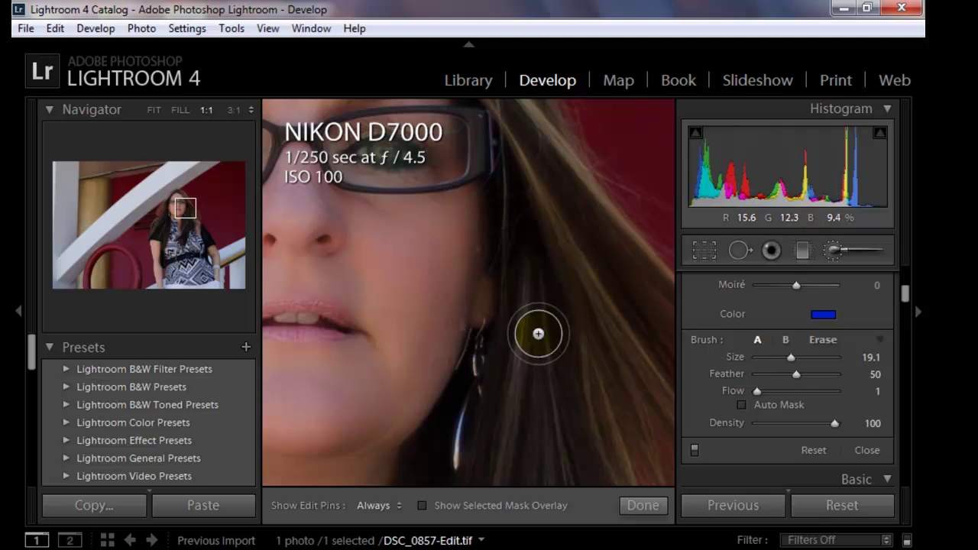
key(h)
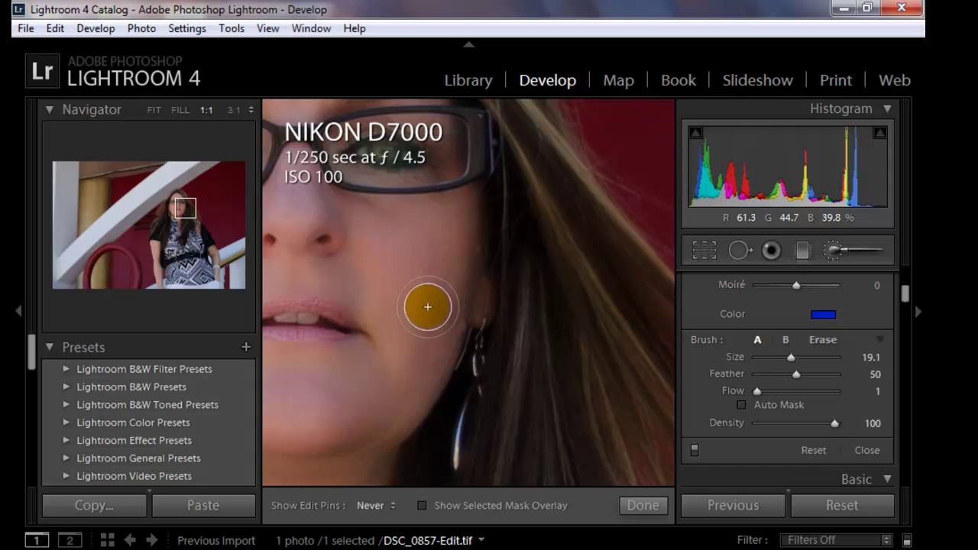
key(h)
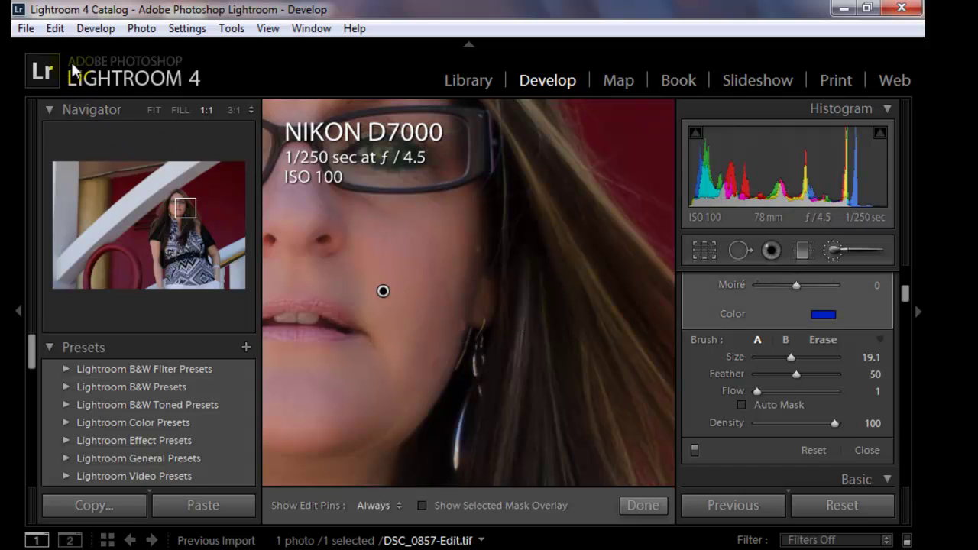
click(58, 30)
click(65, 49)
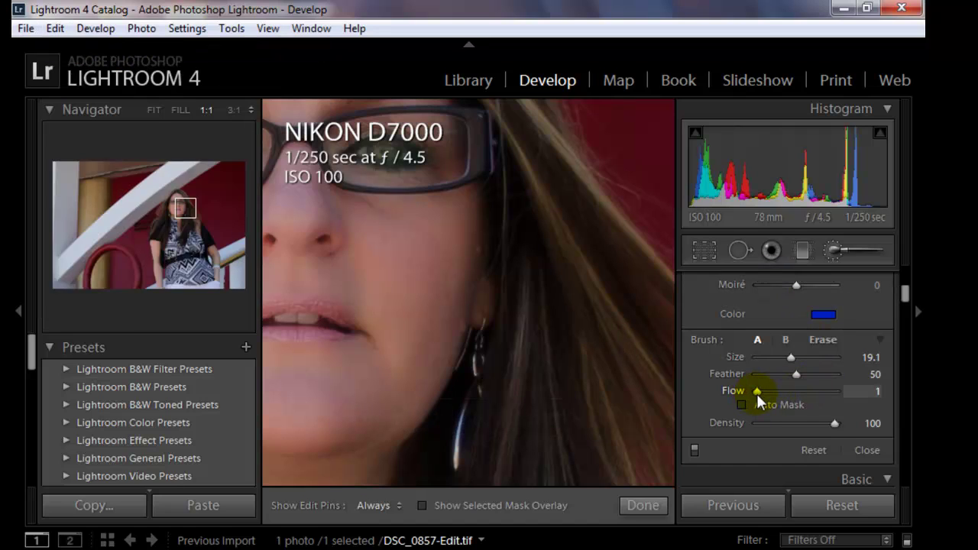
Raise Flow back to 100, paint a full-flow cheek stroke, and undo it.
drag(756, 394, 826, 396)
key(h)
drag(388, 288, 480, 293)
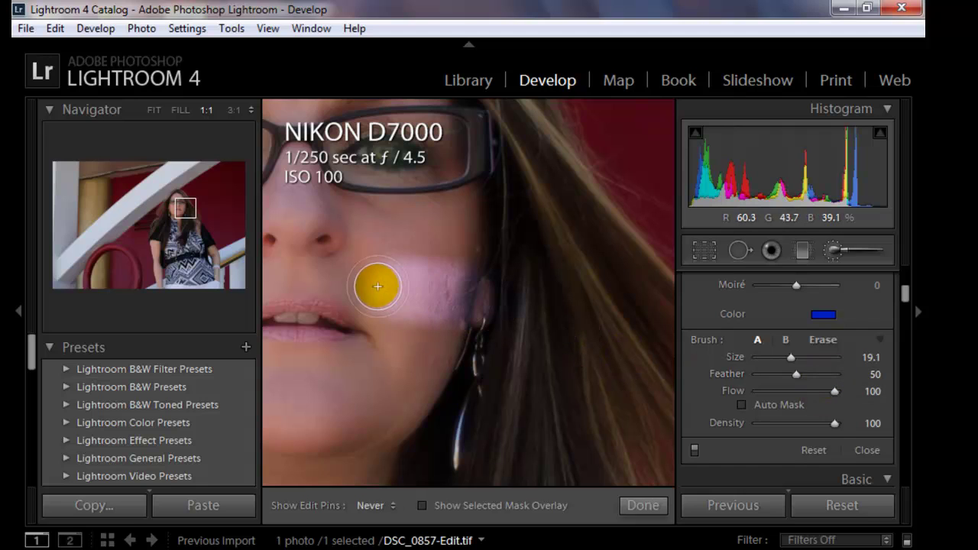
key(h)
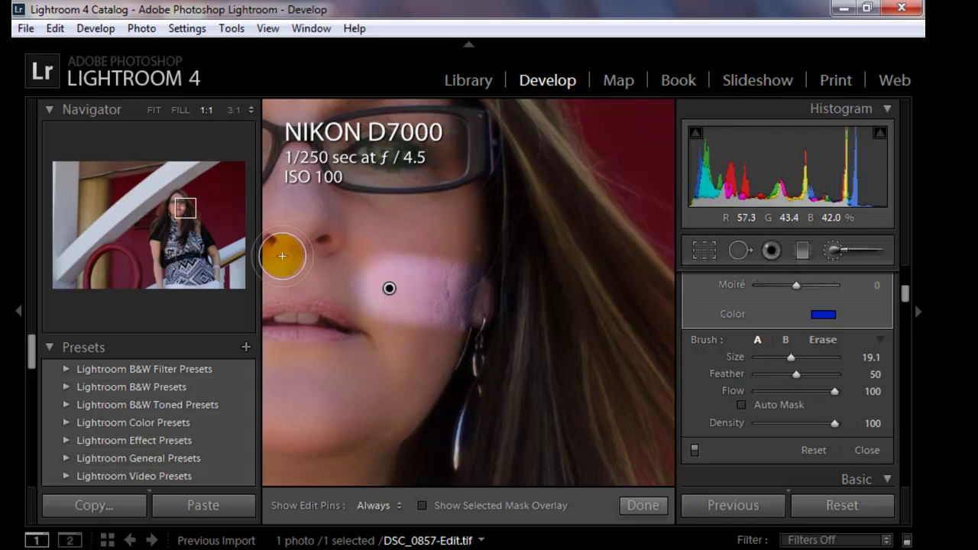
click(55, 29)
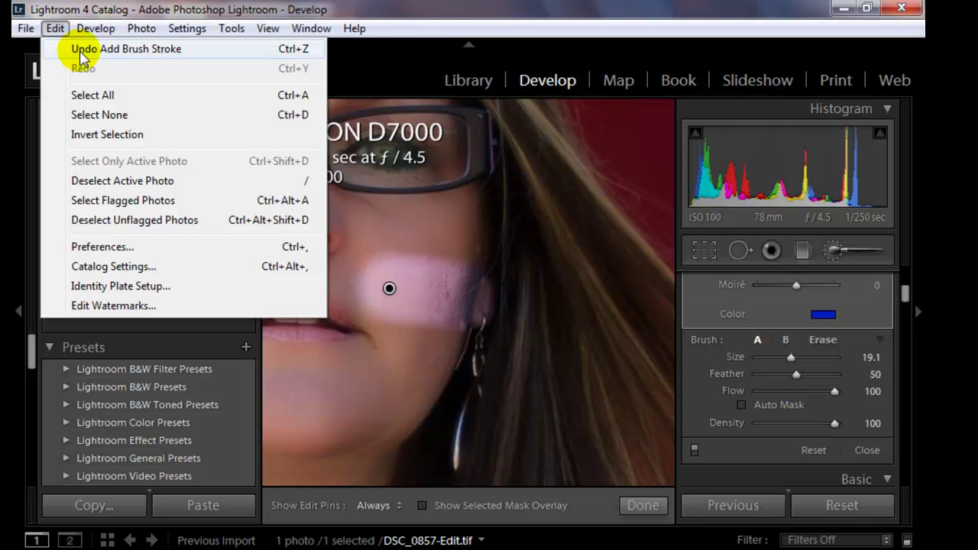
click(84, 49)
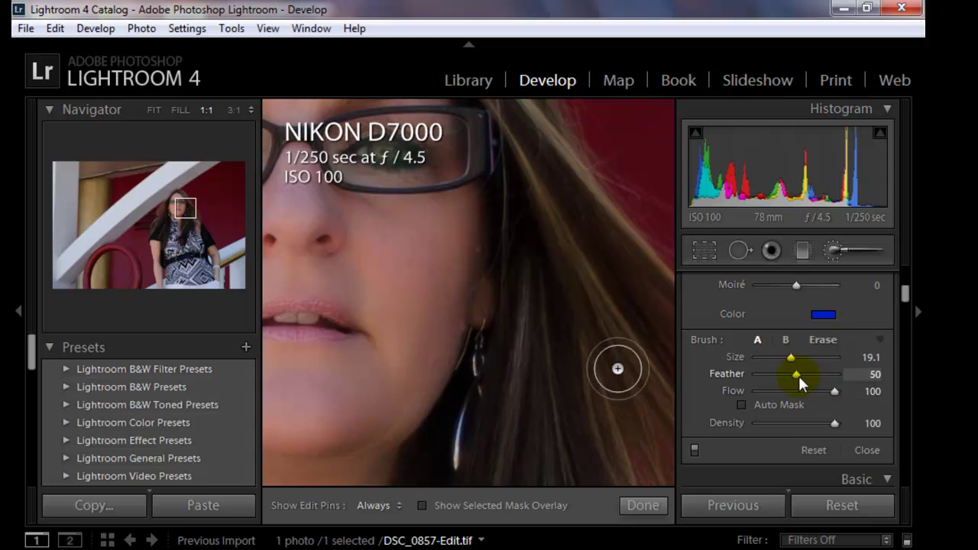
Test a zero-Density stroke on the cheek, then undo it.
drag(836, 423, 752, 422)
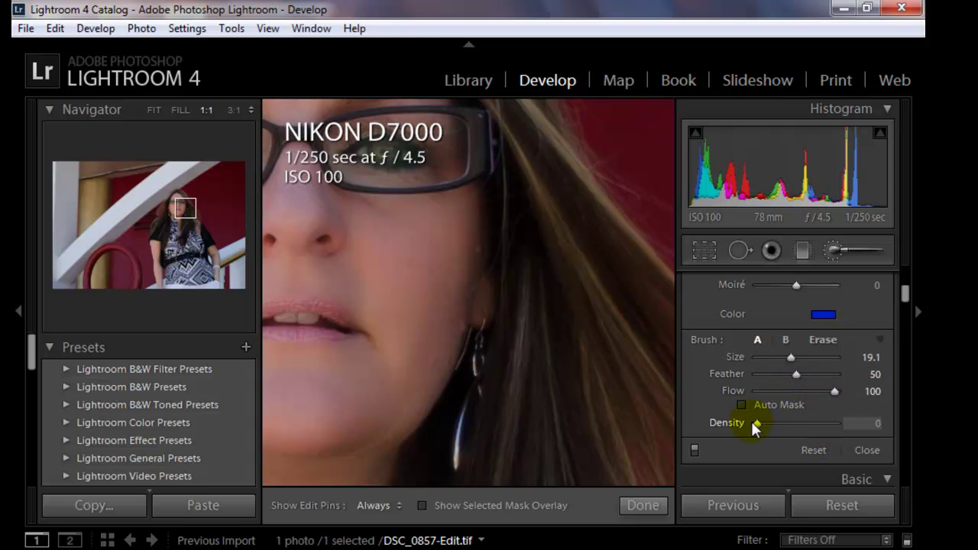
key(h)
mouse_move(384, 287)
mouse_down()
mouse_move(483, 297)
mouse_move(376, 293)
mouse_move(530, 303)
mouse_move(389, 302)
mouse_move(498, 312)
mouse_move(382, 311)
mouse_move(475, 320)
mouse_move(396, 320)
mouse_move(350, 277)
mouse_up()
key(h)
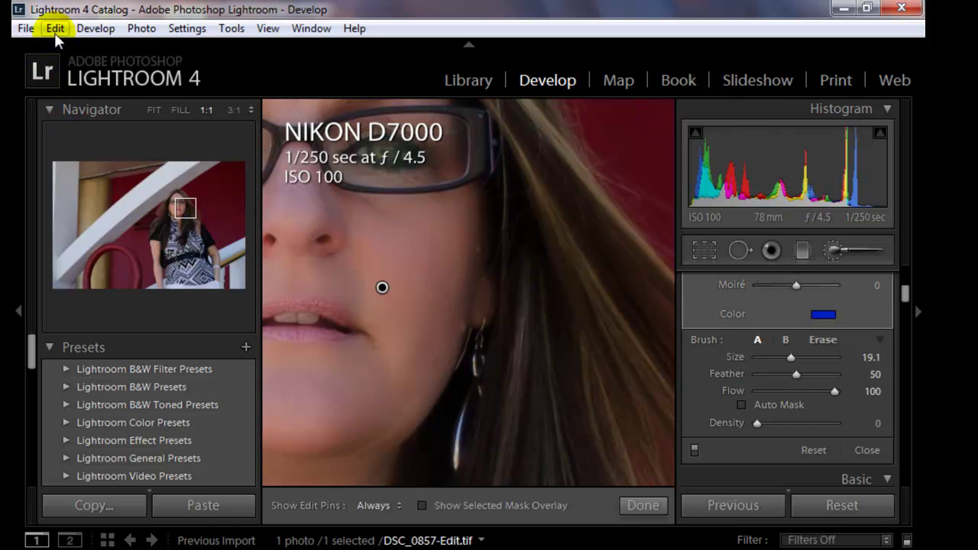
click(55, 28)
click(72, 49)
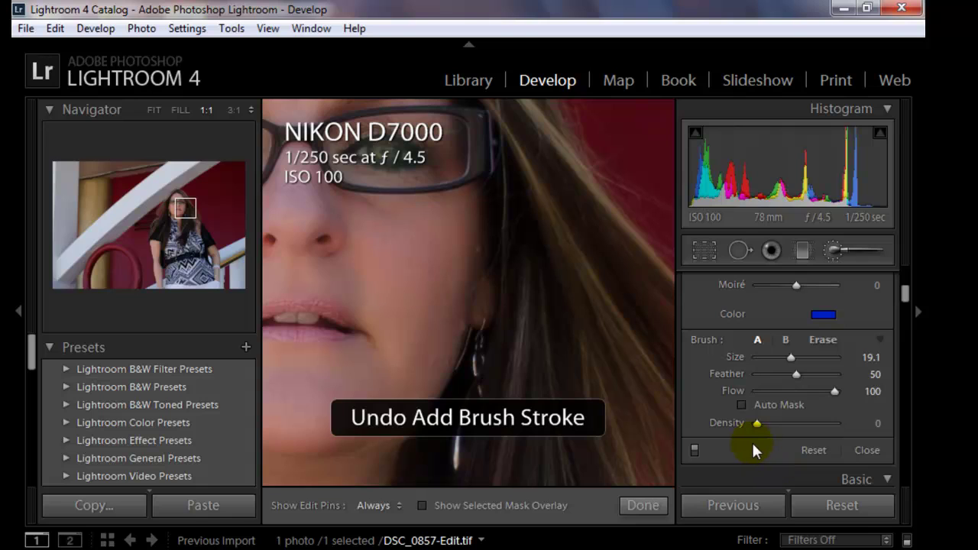
Set Density and Flow to about 50 and paint a stroke down the cheek toward the jaw.
drag(758, 424, 795, 425)
drag(837, 391, 796, 393)
drag(725, 398, 733, 396)
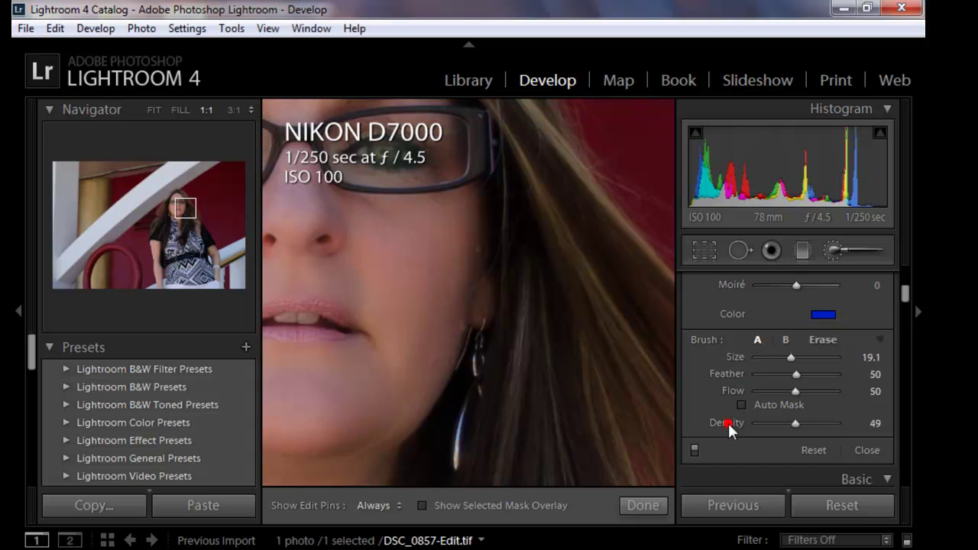
key(h)
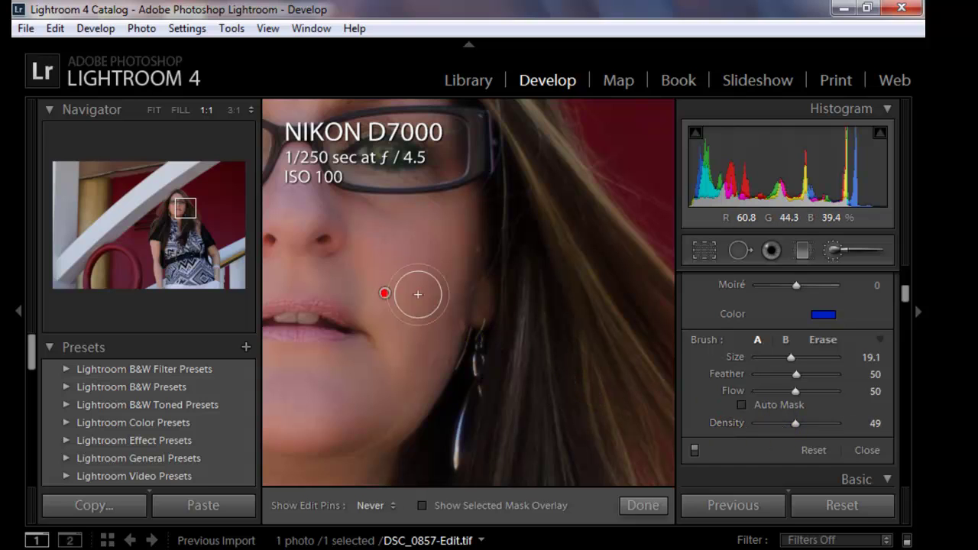
mouse_move(418, 304)
mouse_down()
mouse_move(551, 326)
mouse_move(398, 336)
mouse_move(534, 358)
mouse_move(407, 365)
mouse_up()
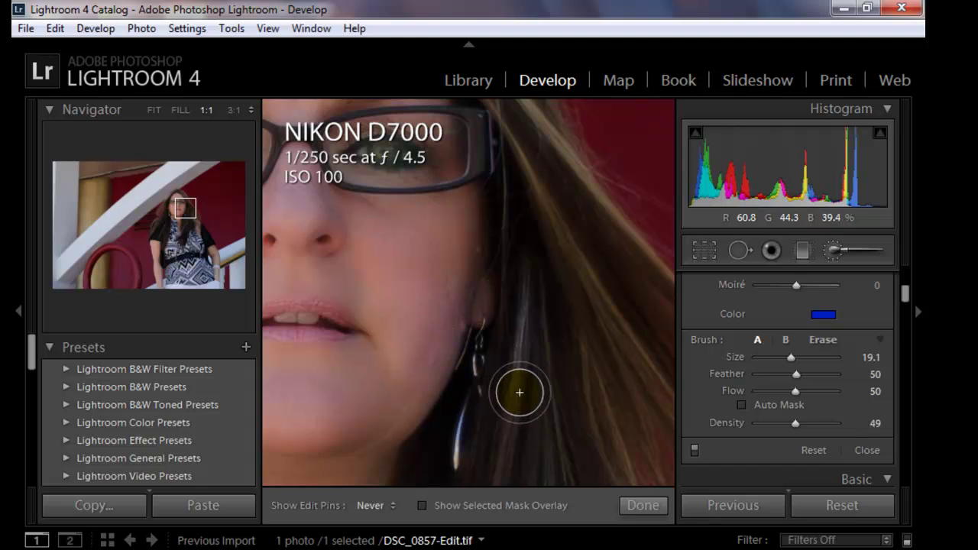
key(h)
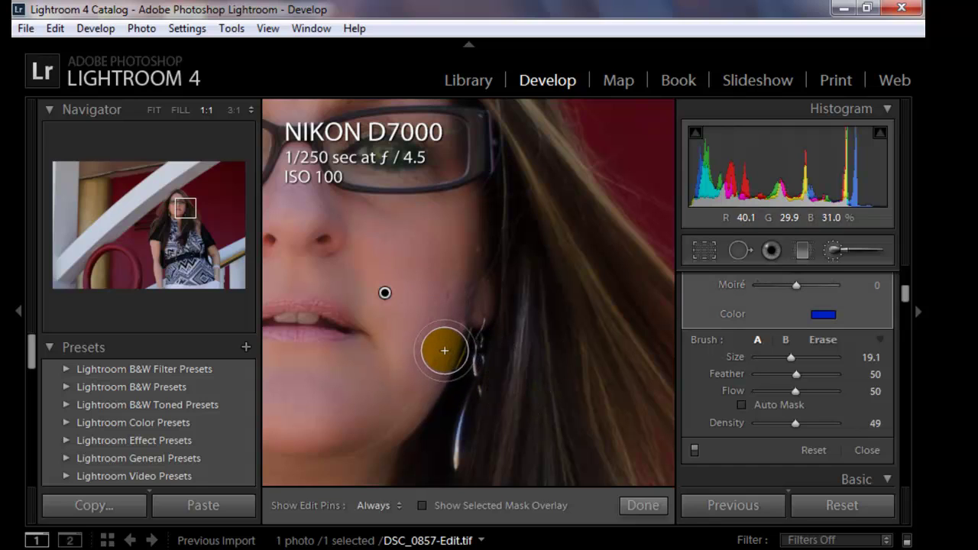
click(55, 29)
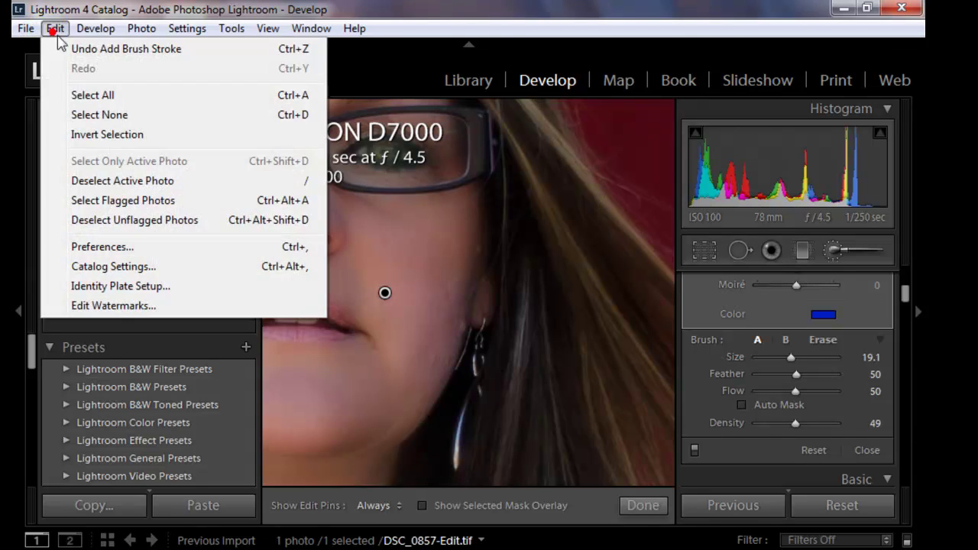
Undo the stroke and set the brush to Size 11.9, Feather 80, Flow 75, Density 75.
click(76, 47)
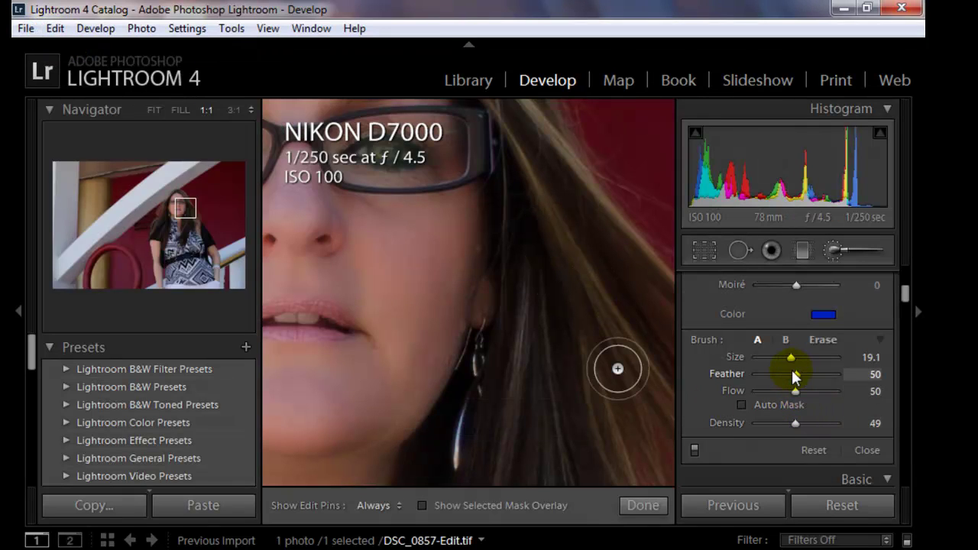
drag(790, 359, 786, 362)
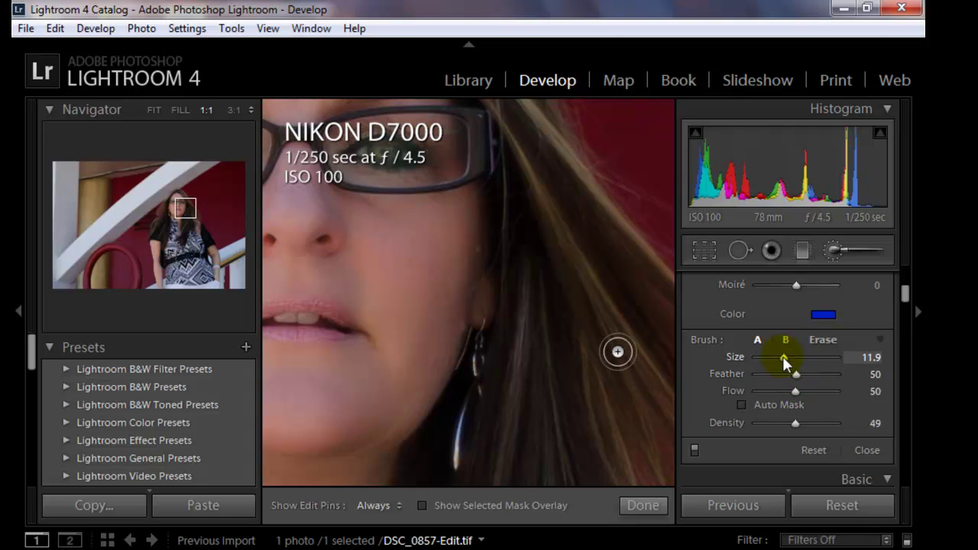
mouse_move(795, 374)
mouse_down()
mouse_move(809, 384)
mouse_move(818, 375)
mouse_up()
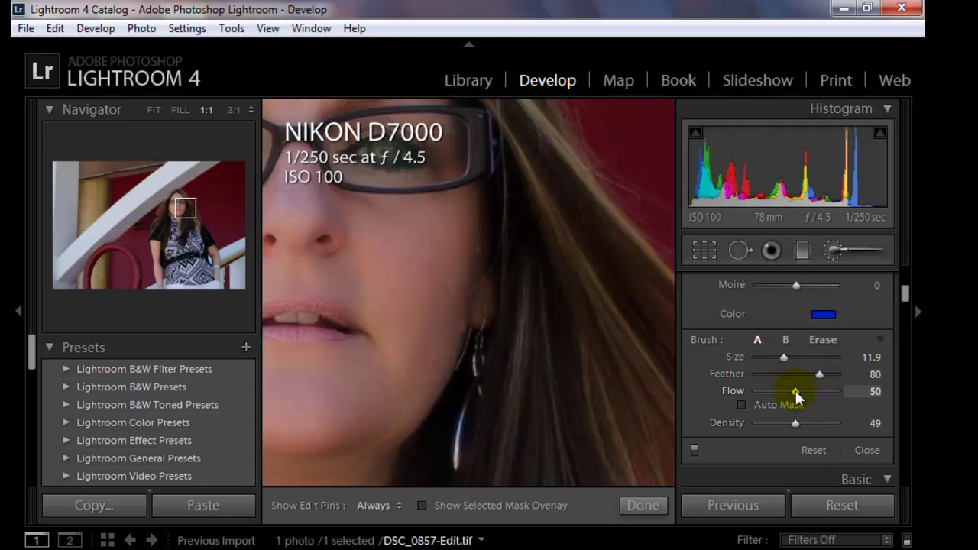
drag(799, 391, 812, 394)
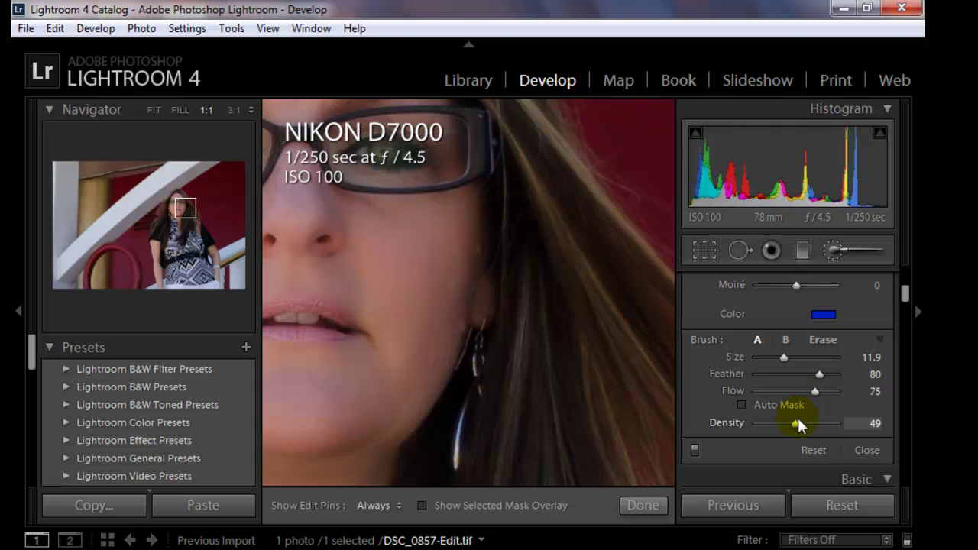
drag(794, 424, 813, 426)
Paint a test stroke on the cheek, undo two strokes, and close the Adjustment Brush.
key(h)
mouse_move(437, 297)
mouse_down()
mouse_move(462, 295)
mouse_move(389, 295)
mouse_move(458, 300)
mouse_up()
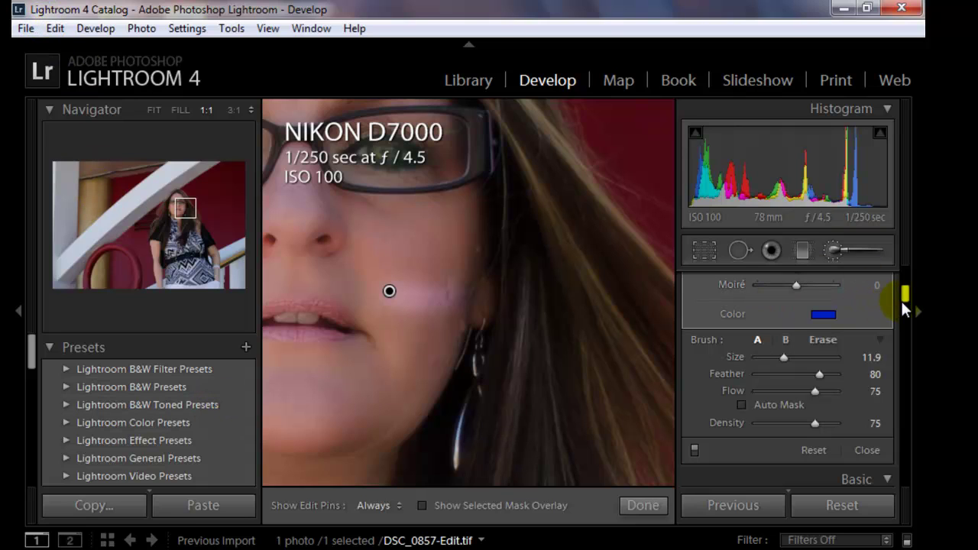
drag(907, 297, 904, 279)
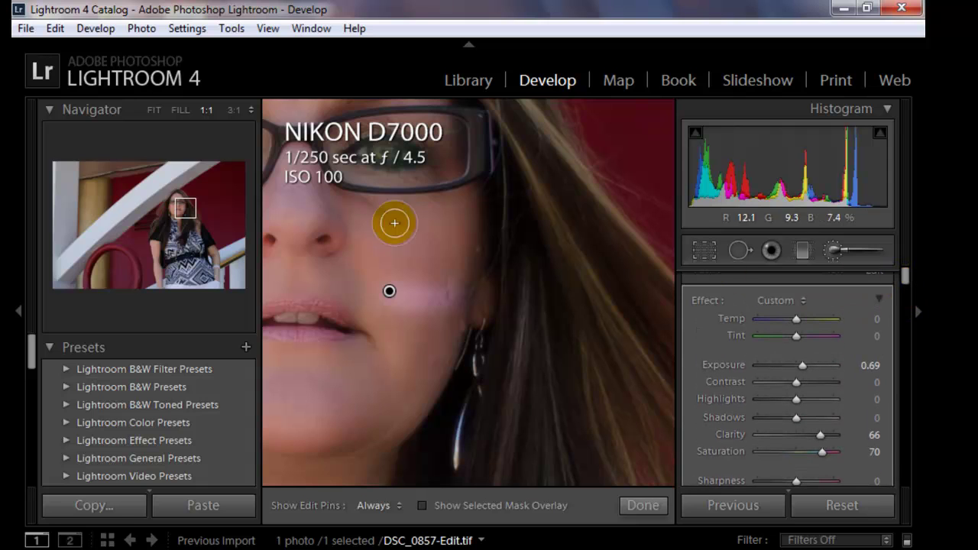
click(53, 29)
click(81, 48)
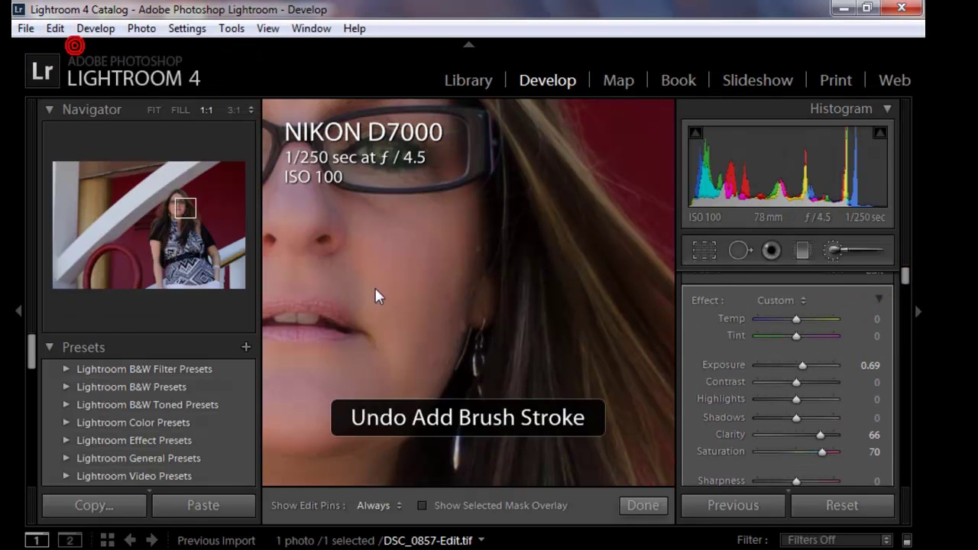
click(644, 506)
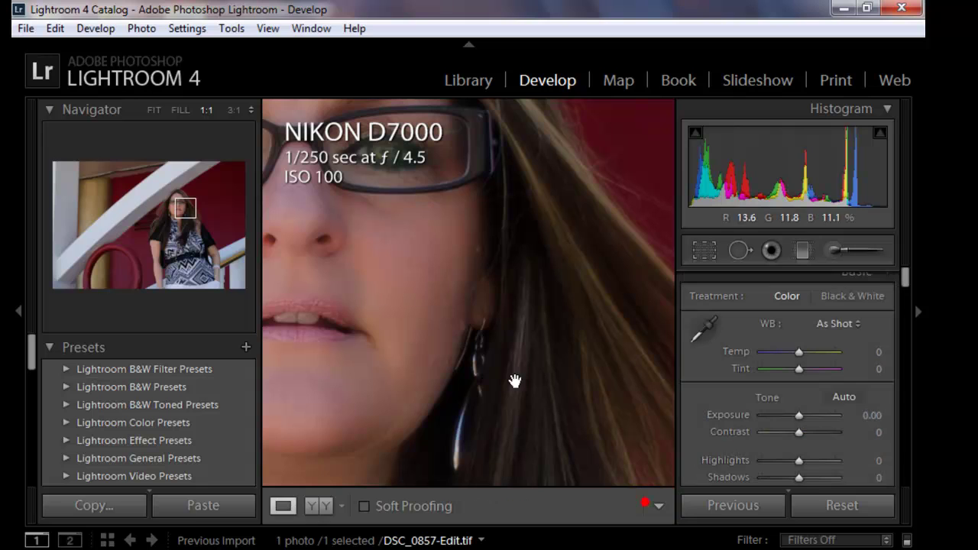
Pan to the eyes and glasses, reopen the Adjustment Brush, and open its colour picker (hue 230, saturation 100).
drag(398, 181, 509, 360)
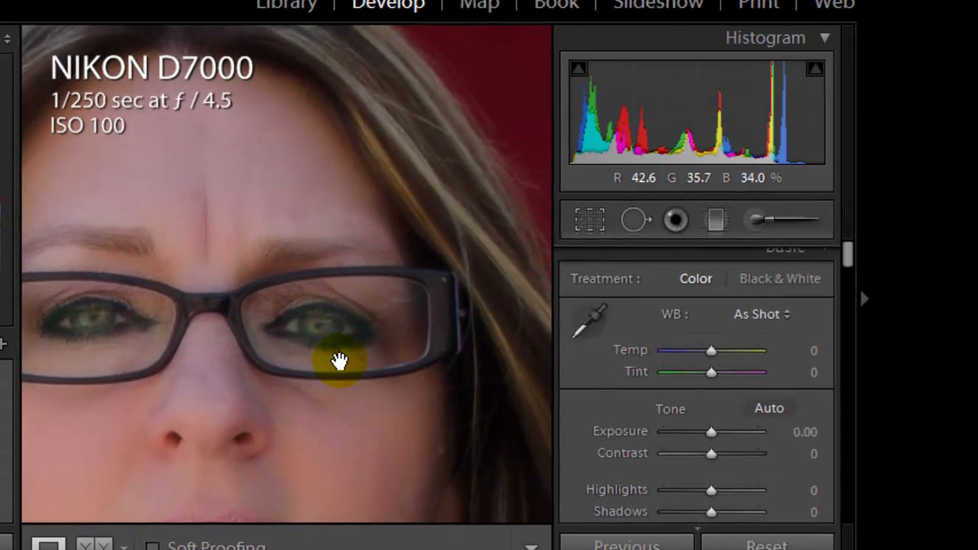
click(756, 220)
mouse_move(844, 252)
mouse_down()
mouse_move(846, 291)
mouse_move(846, 282)
mouse_up()
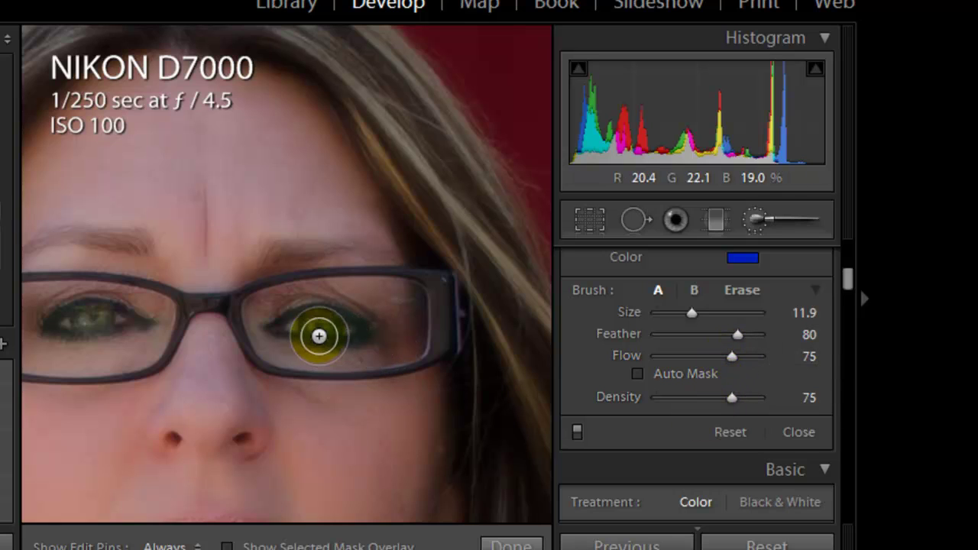
click(741, 258)
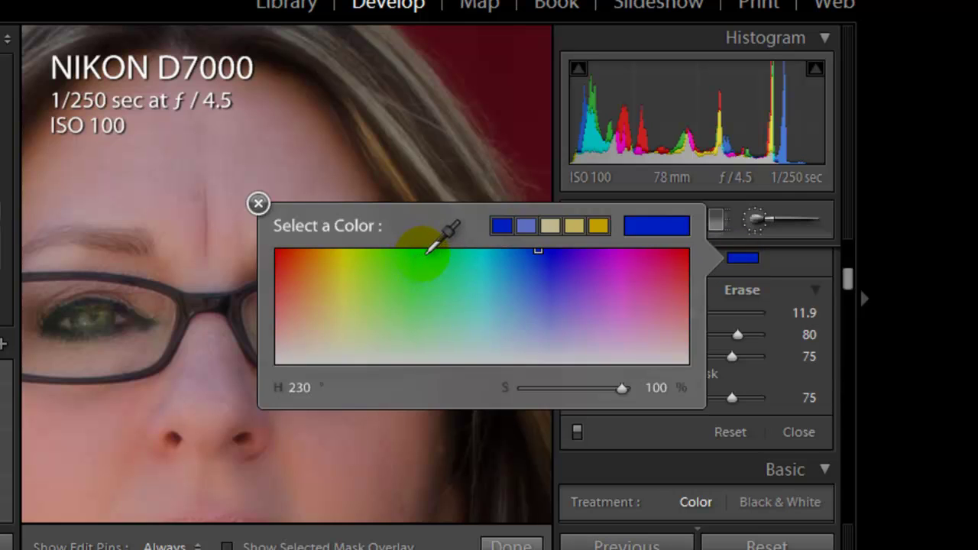
Pick a green brush colour and paint over both irises.
click(424, 254)
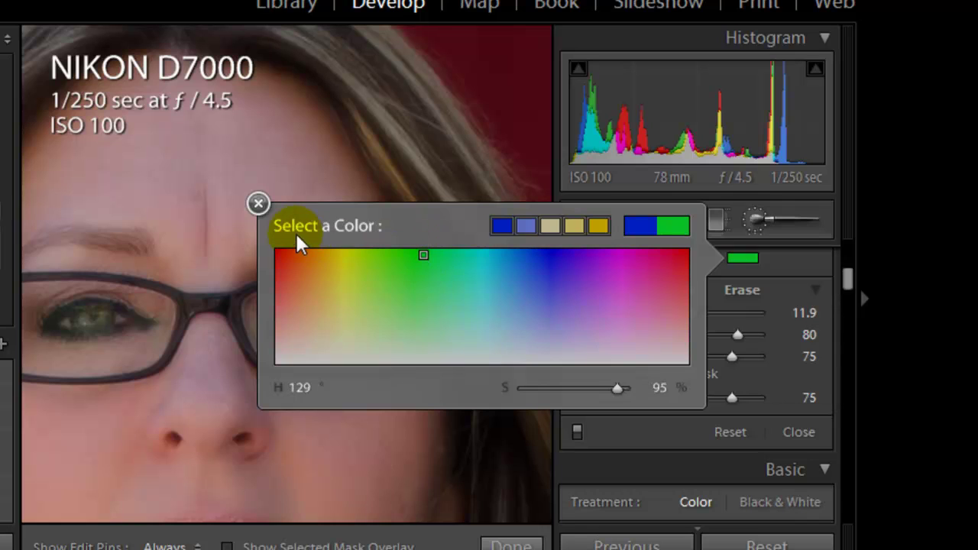
click(259, 204)
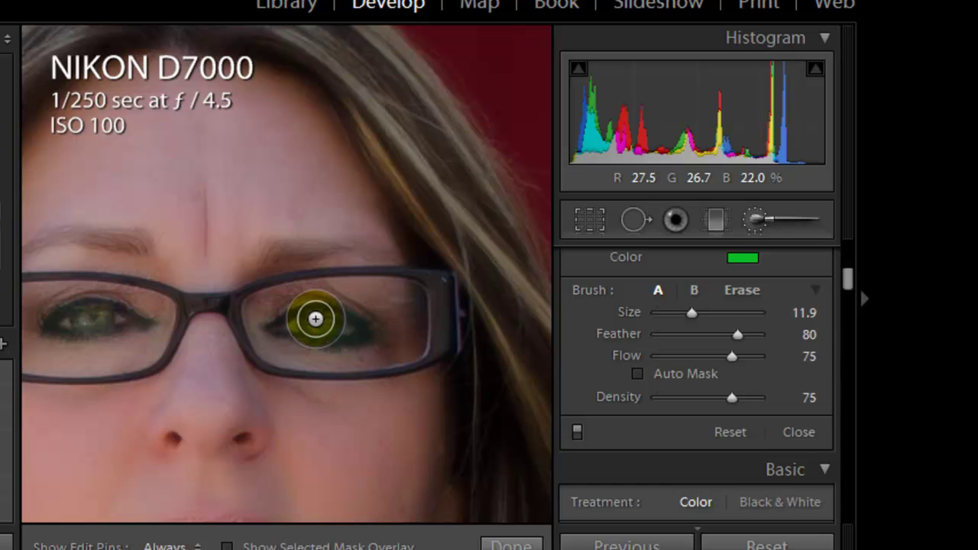
drag(313, 318, 323, 325)
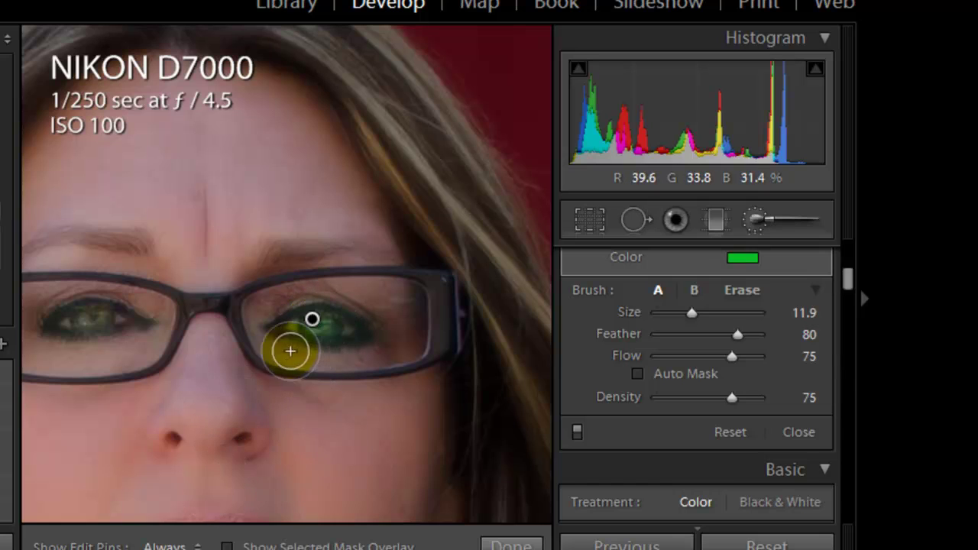
key(h)
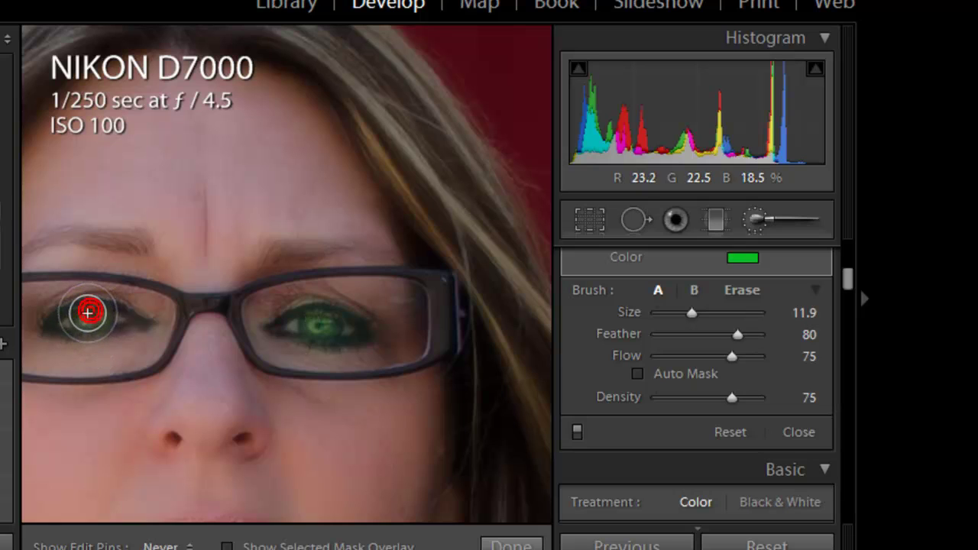
drag(99, 318, 115, 317)
key(h)
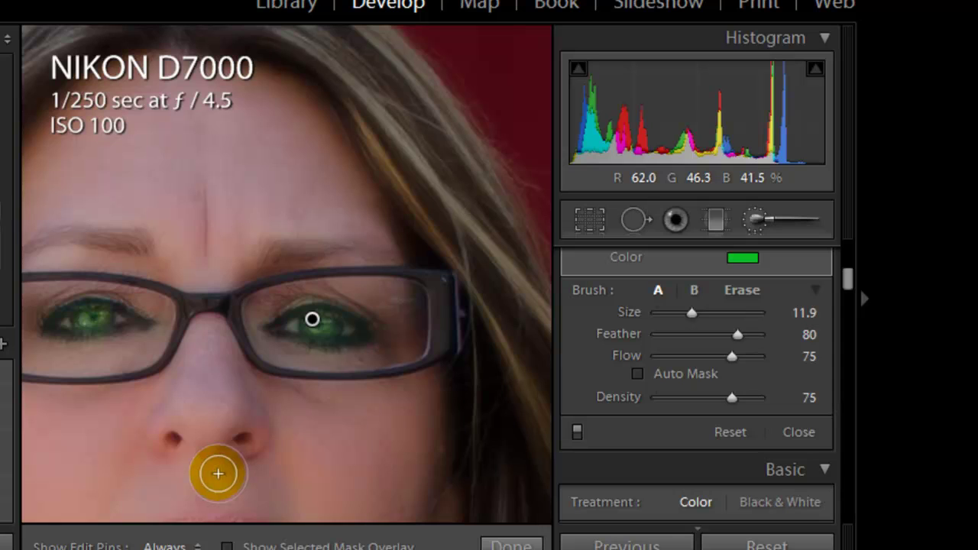
Lower the eye adjustment's Tint to −100 and close the Adjustment Brush.
drag(844, 280, 851, 260)
drag(707, 344, 637, 349)
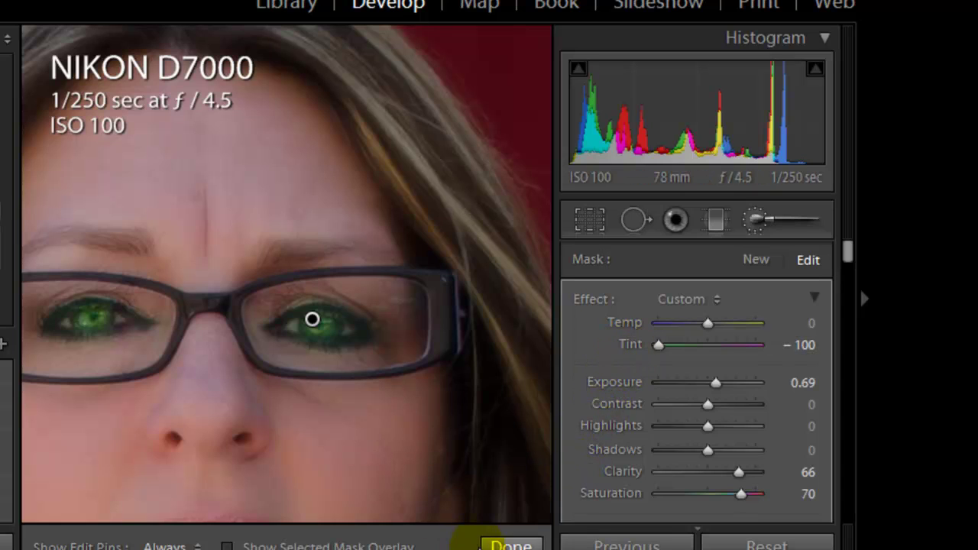
click(510, 545)
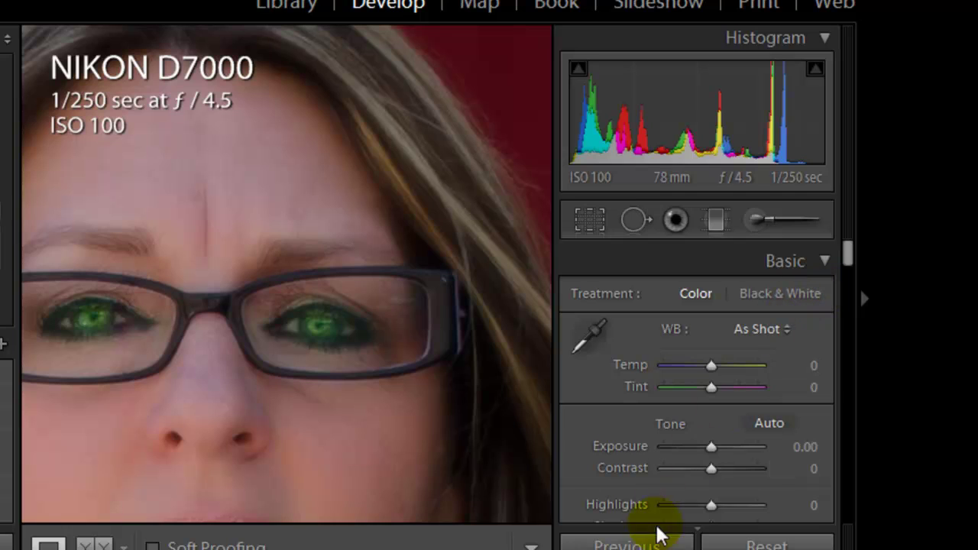
Shift the photo's Tint toward magenta, then reset Tint back to 0.
scroll(848, 261, down, 2)
scroll(847, 262, up, 2)
drag(710, 388, 744, 389)
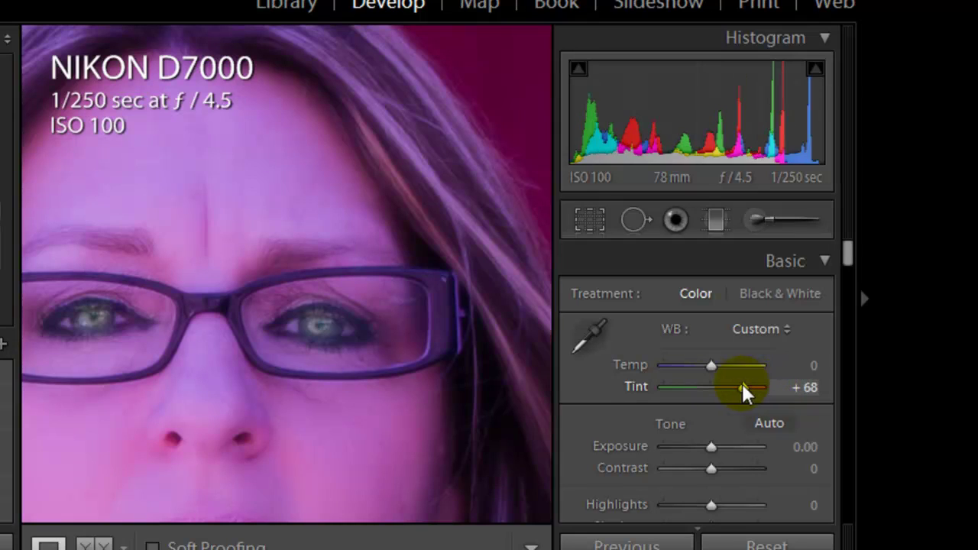
double_click(637, 387)
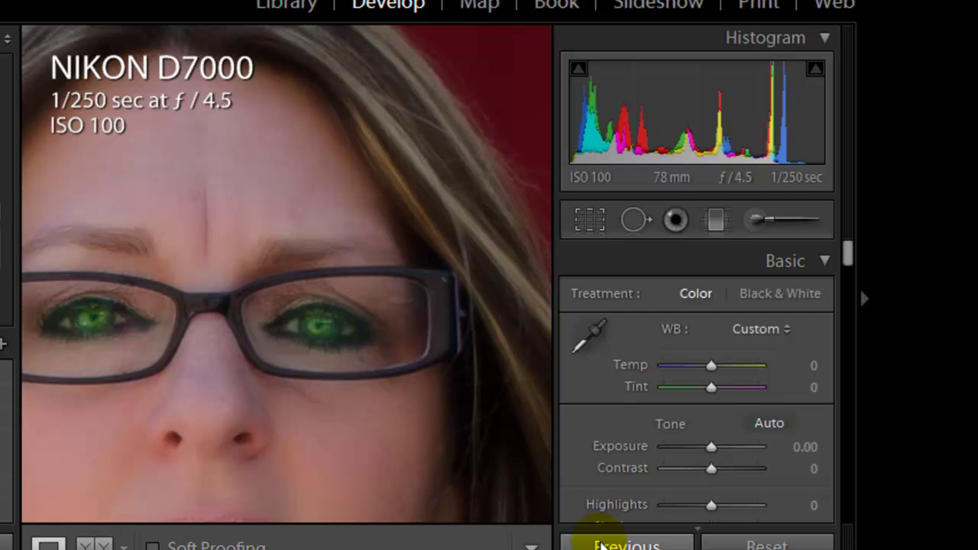
Reset all the photo's develop adjustments and reopen the Adjustment Brush.
click(699, 460)
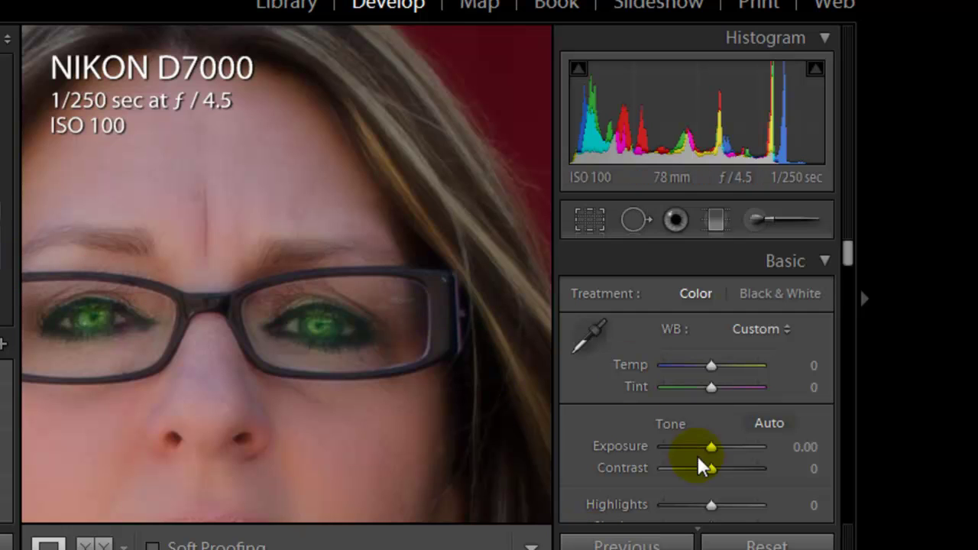
click(766, 544)
click(105, 164)
click(760, 217)
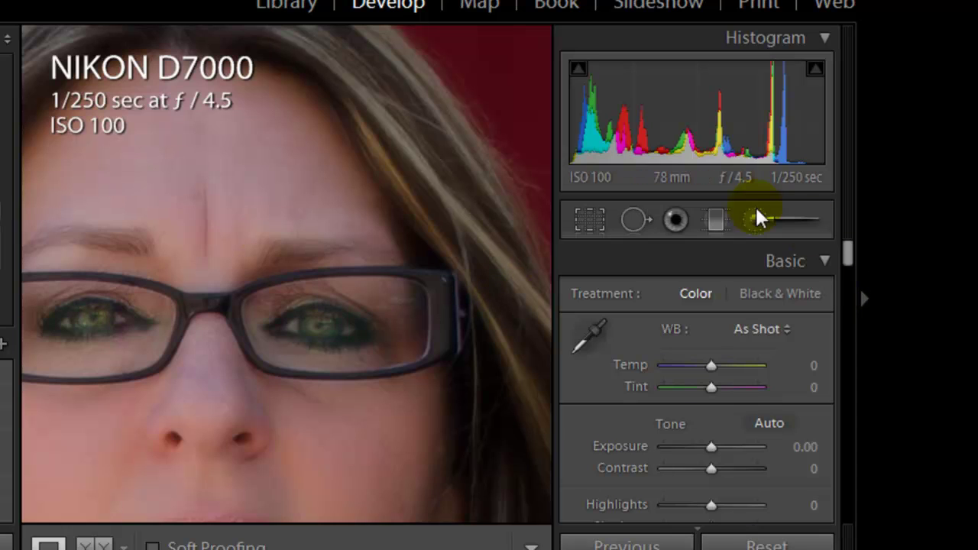
drag(846, 252, 848, 278)
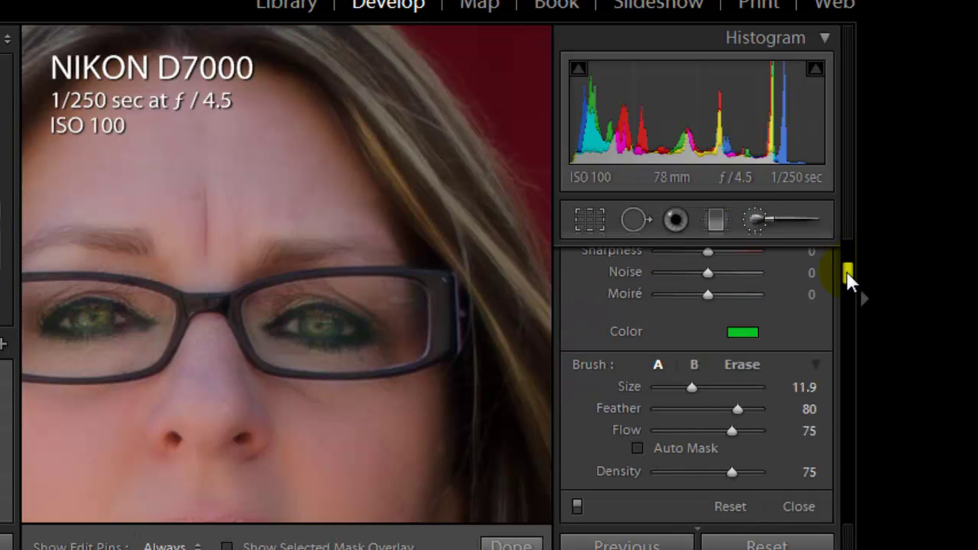
Switch the brush colour back to blue and set the brush size to 9.
click(744, 336)
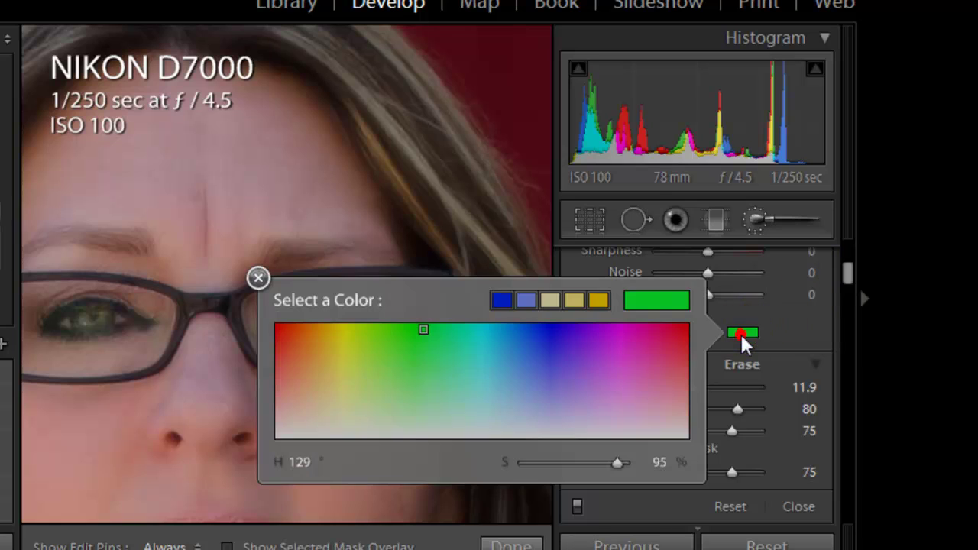
click(502, 299)
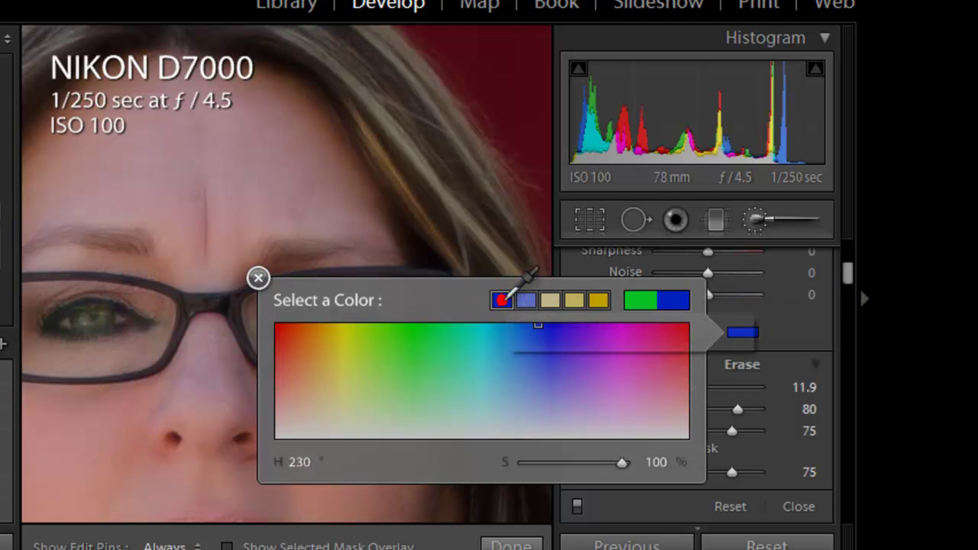
click(257, 277)
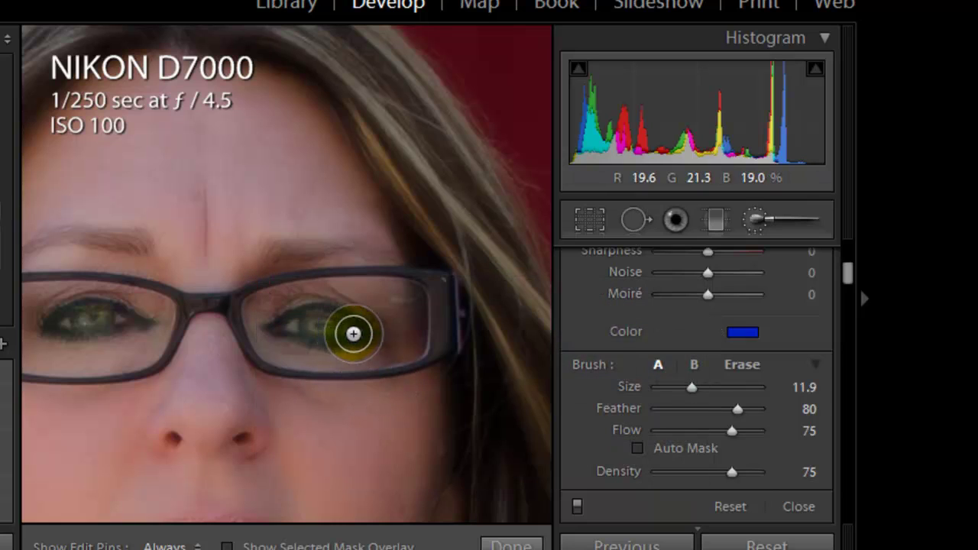
drag(689, 386, 685, 382)
click(382, 359)
Paint the adjustment over the right and left irises, toggling edit pins with H.
drag(382, 359, 313, 320)
key(h)
click(313, 321)
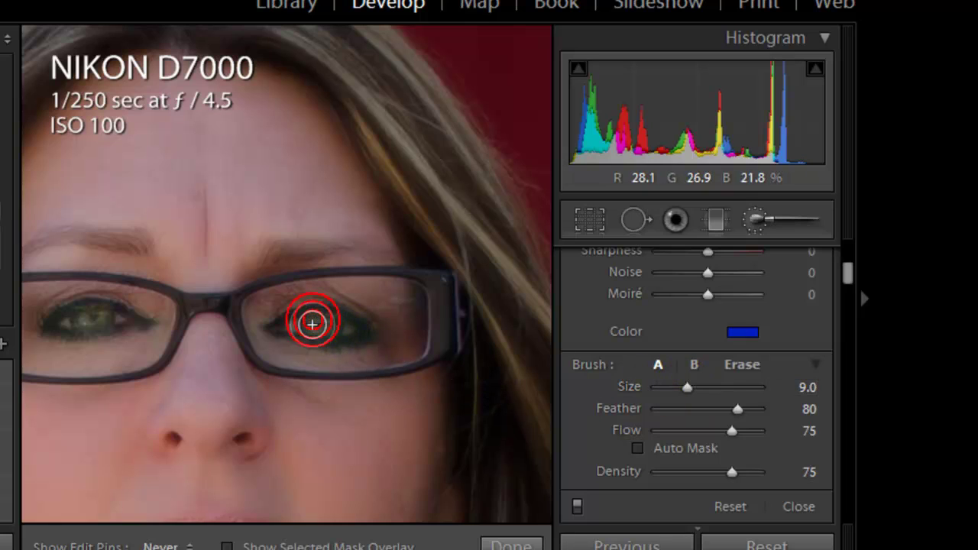
key(h)
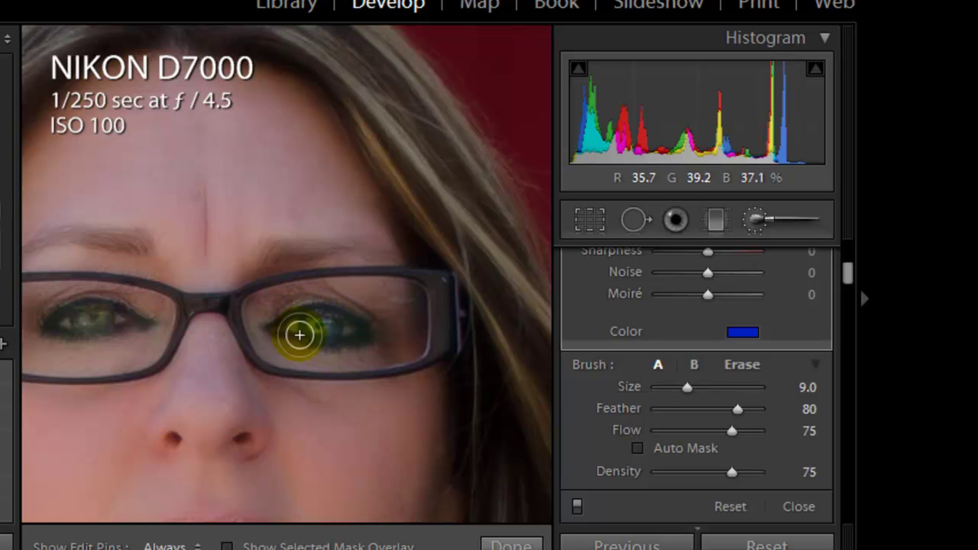
mouse_move(87, 348)
mouse_down()
mouse_move(87, 312)
mouse_move(99, 319)
mouse_move(82, 314)
mouse_move(94, 321)
mouse_up()
key(h)
key(h)
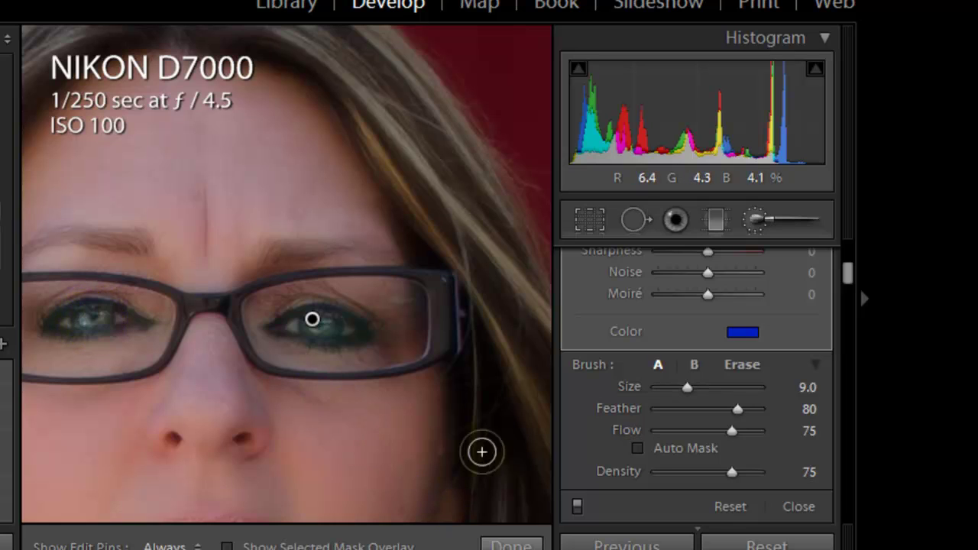
drag(850, 290, 847, 258)
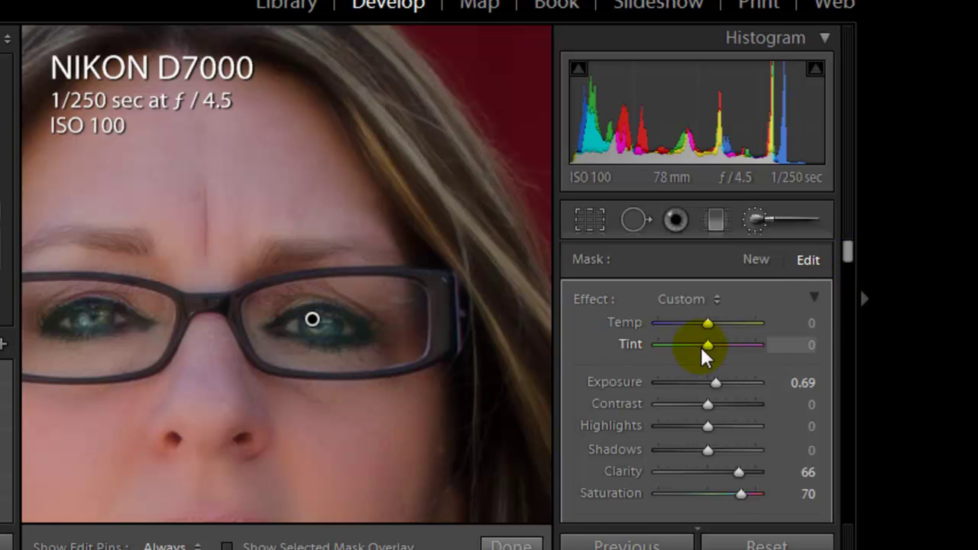
Preview green and magenta tints on the eyes, then reset the eye Tint to 0.
drag(707, 346, 647, 344)
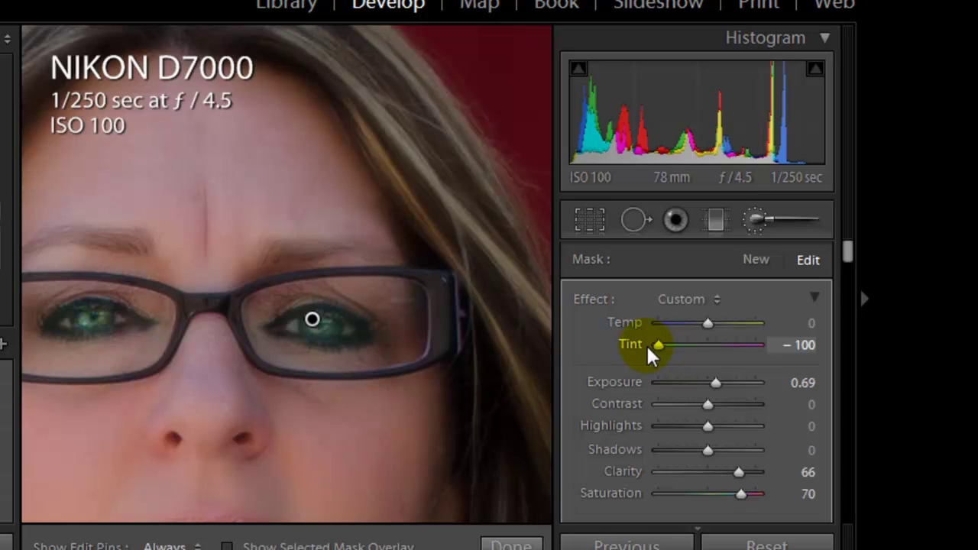
drag(653, 349, 764, 354)
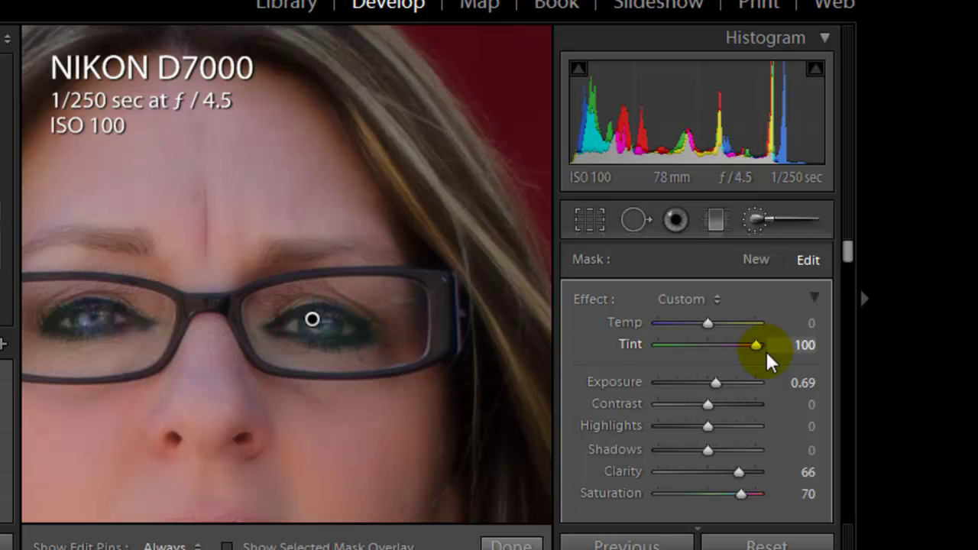
drag(764, 349, 709, 347)
double_click(629, 346)
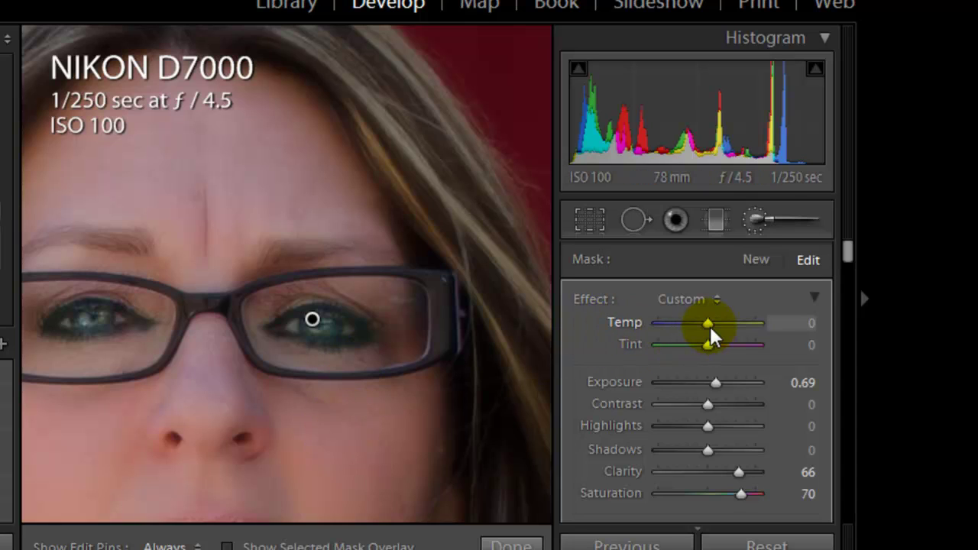
Preview cooler and warmer eye temperatures, reset Temp to 0, and finish the brush edit.
drag(708, 323, 686, 324)
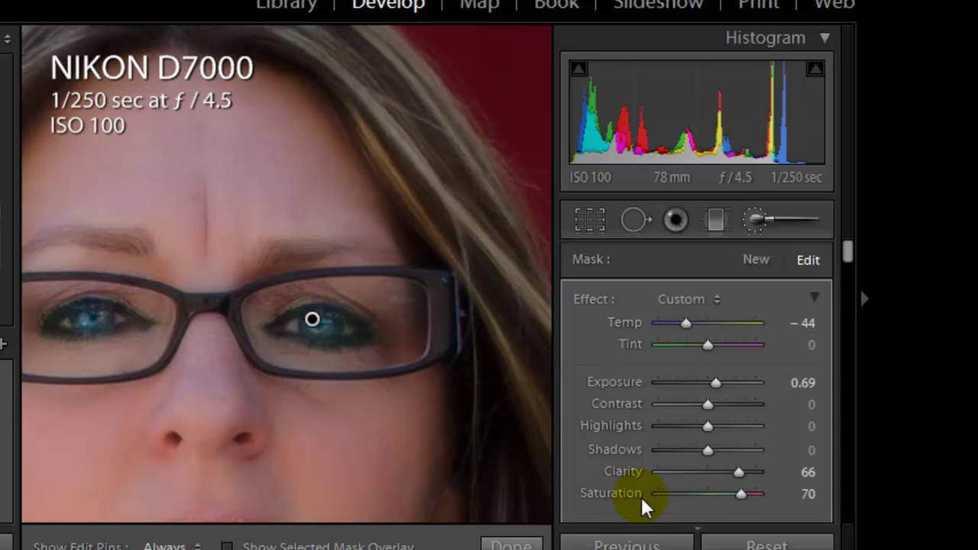
drag(683, 323, 731, 324)
double_click(624, 322)
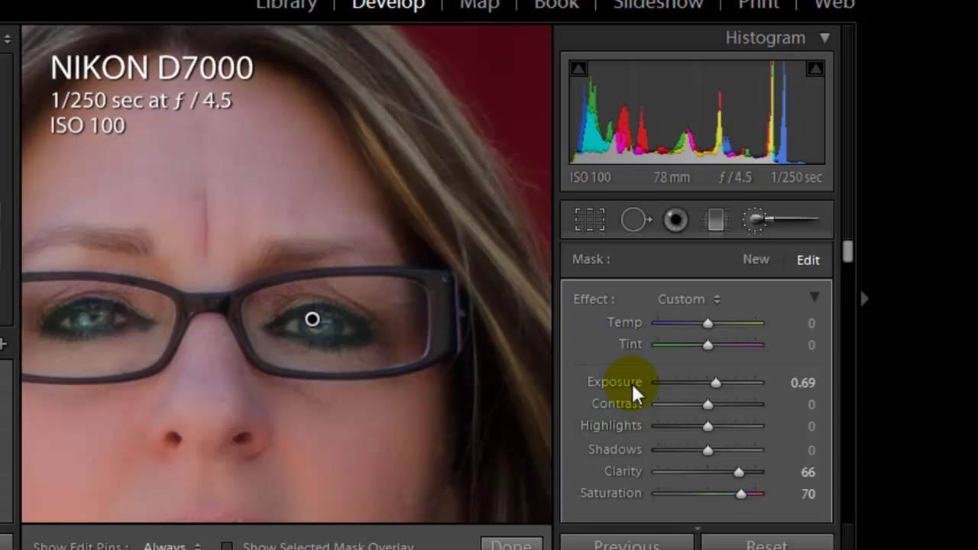
key(k)
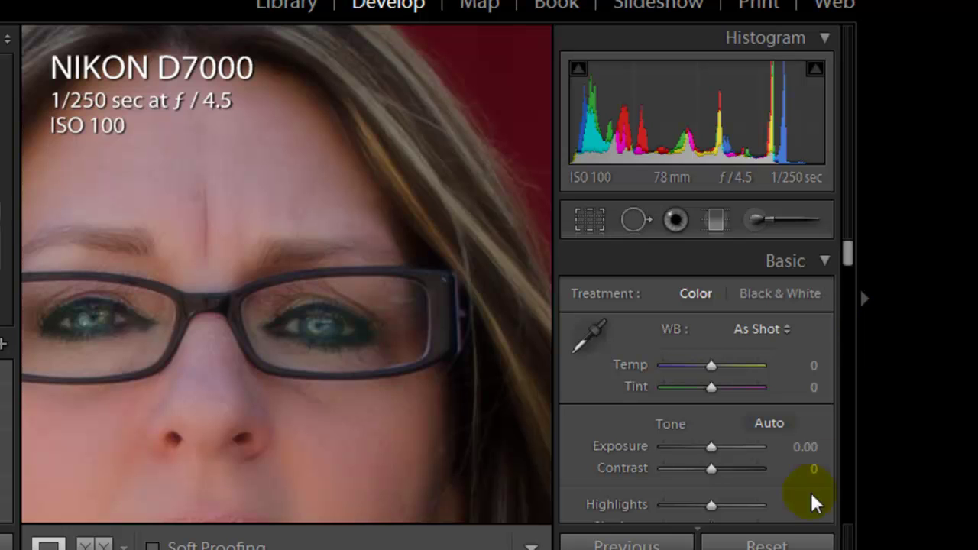
Reset the photo, zoom out to fit the whole image, and start a new brush adjustment.
click(766, 542)
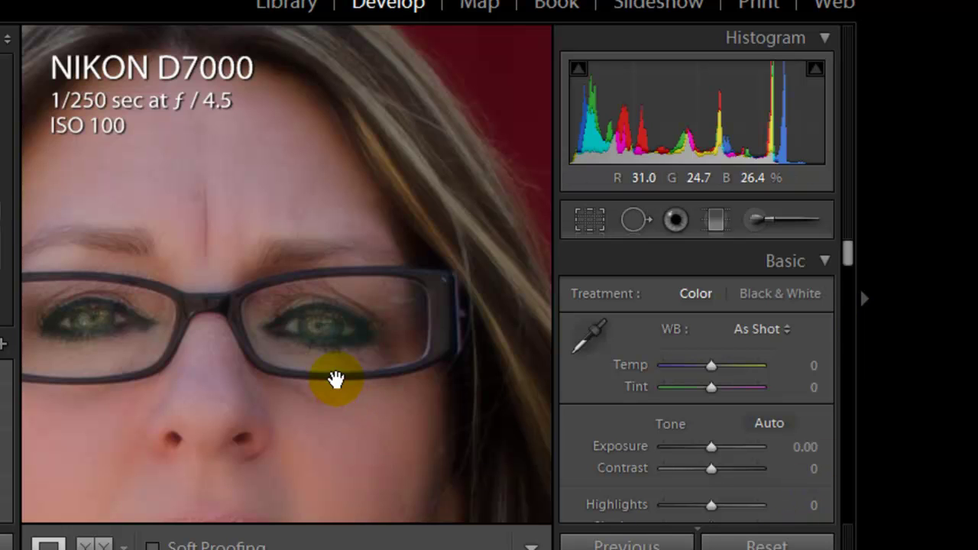
click(271, 301)
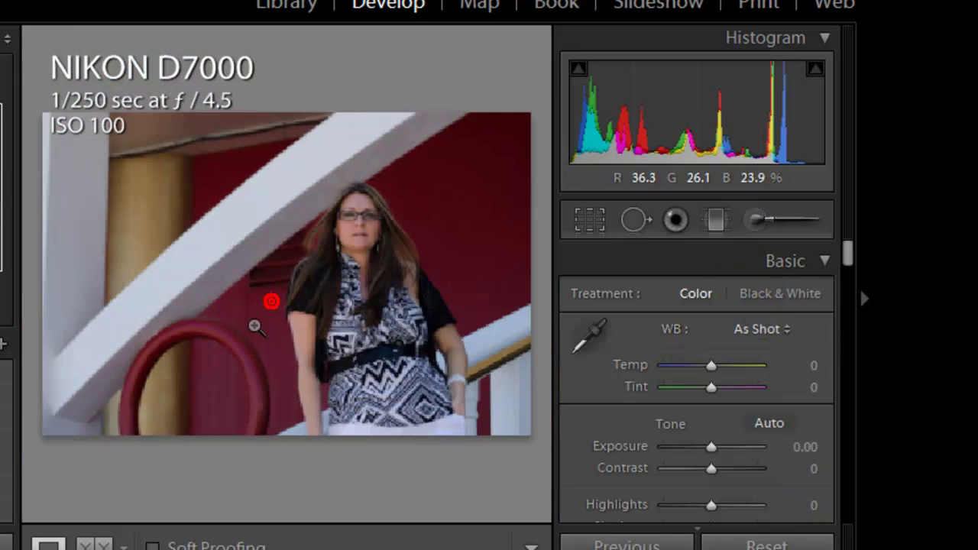
click(752, 219)
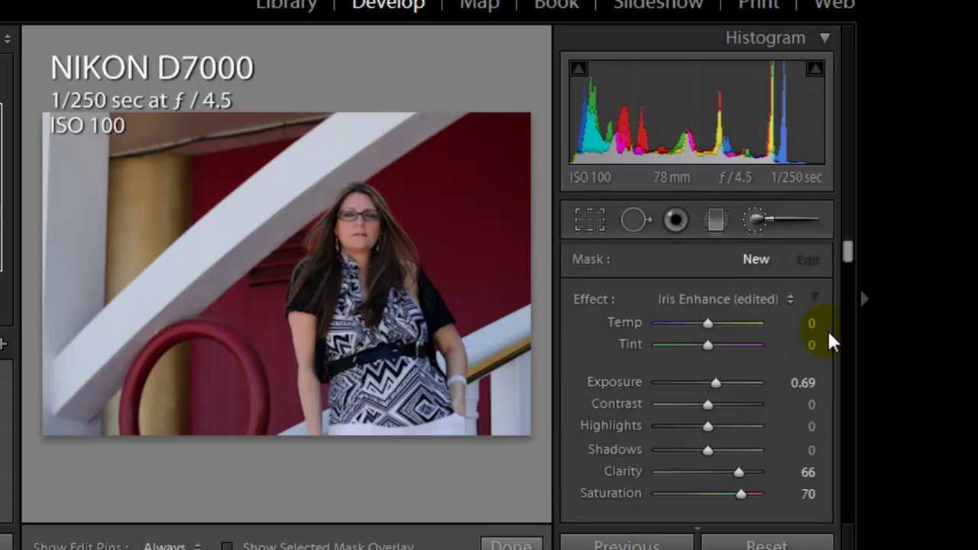
drag(846, 264, 848, 294)
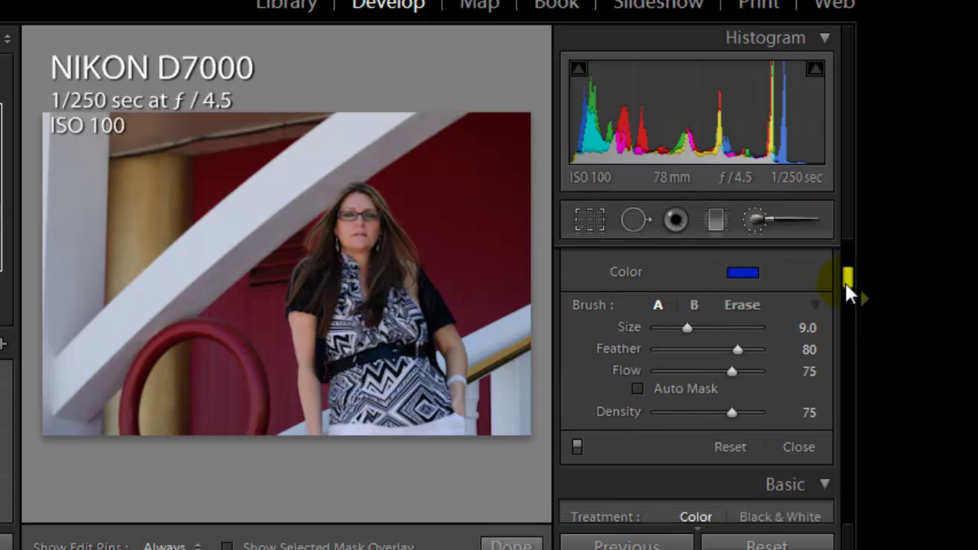
Enable Auto Mask and set the brush size to 11.2.
click(637, 390)
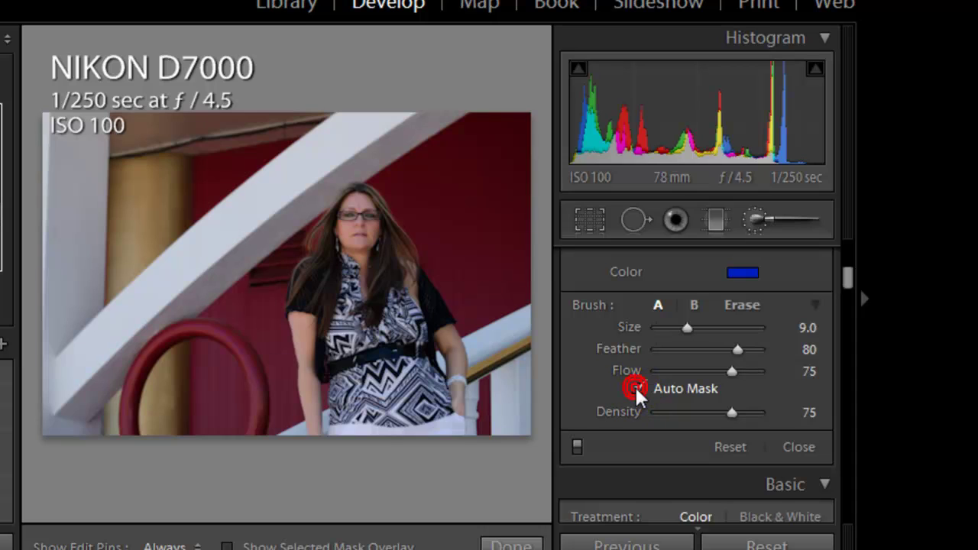
drag(221, 273, 228, 275)
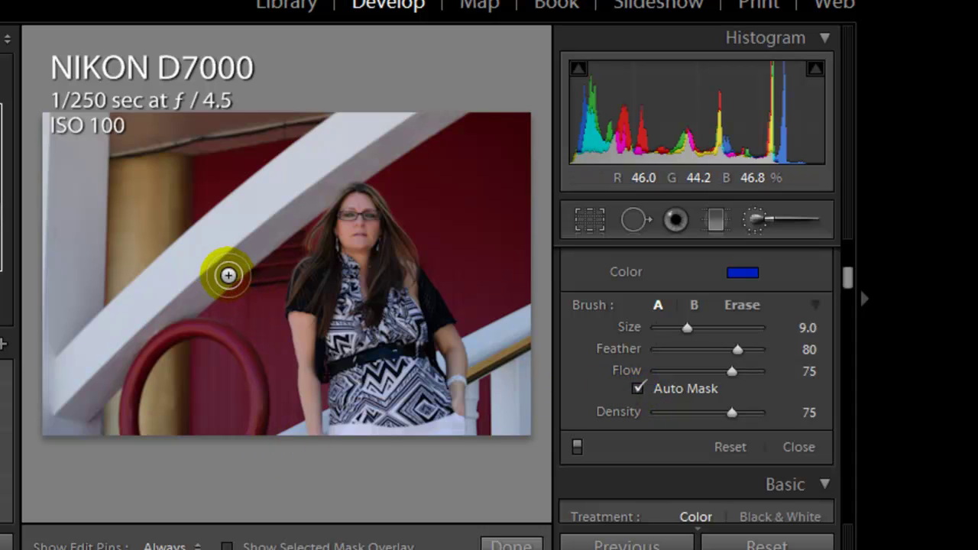
drag(687, 327, 690, 327)
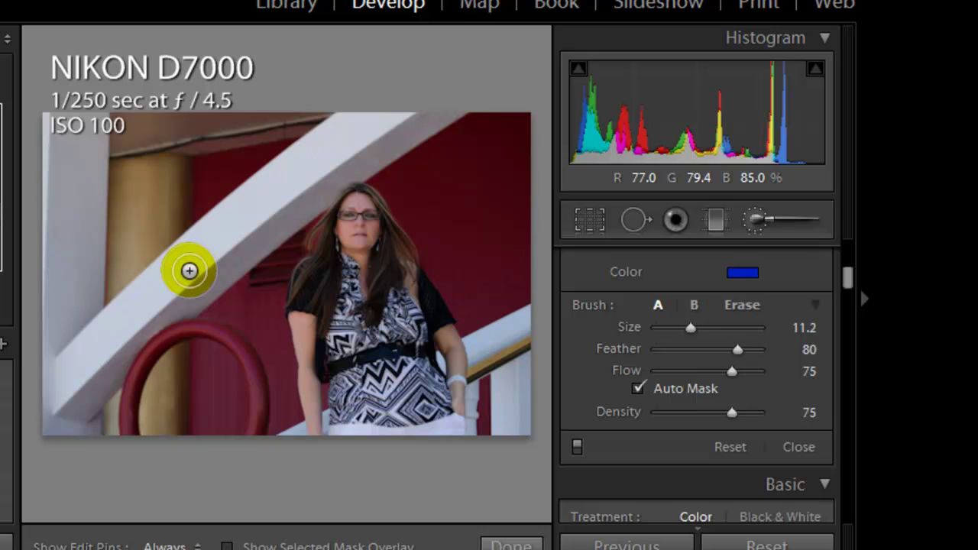
click(734, 273)
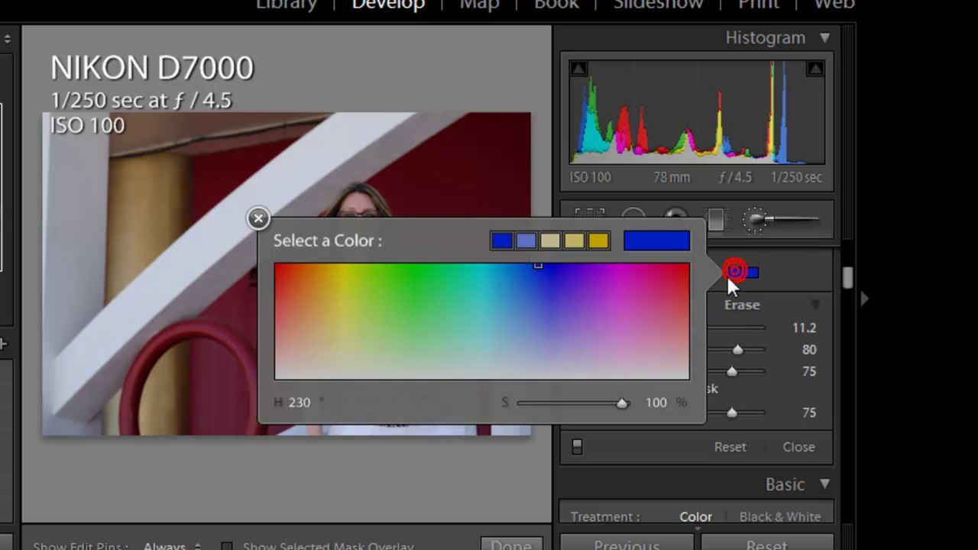
Make the brush green with Flow and Density at 80, and start painting the staircase beam.
click(412, 269)
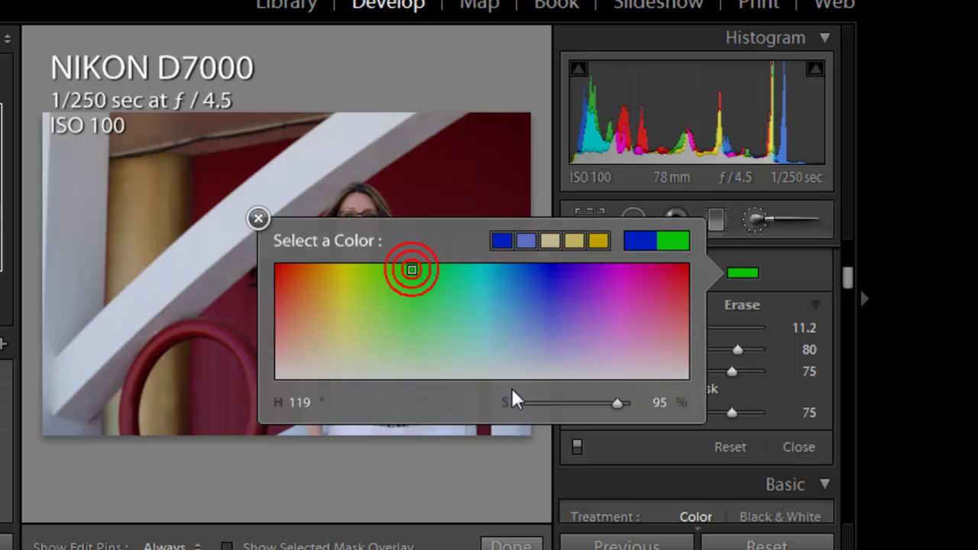
click(259, 219)
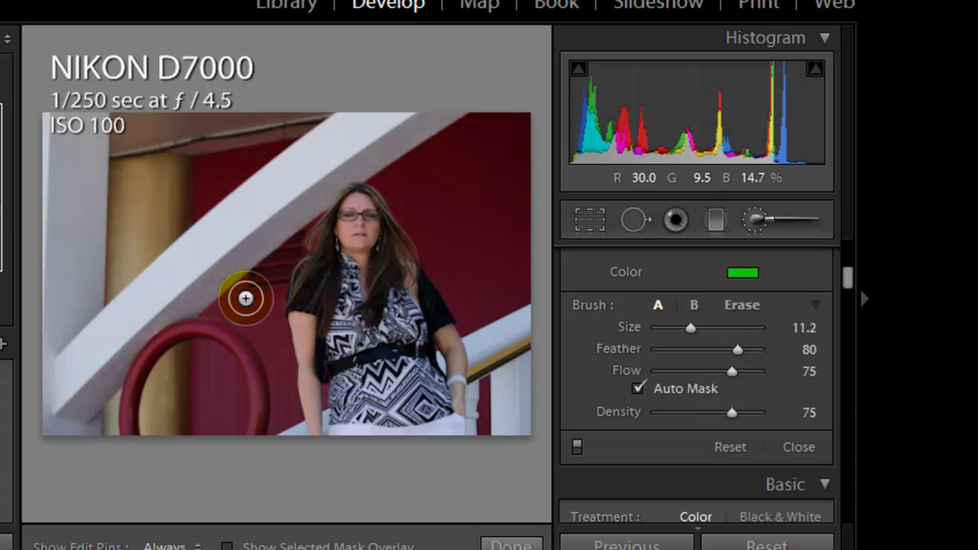
drag(732, 369, 738, 367)
click(773, 370)
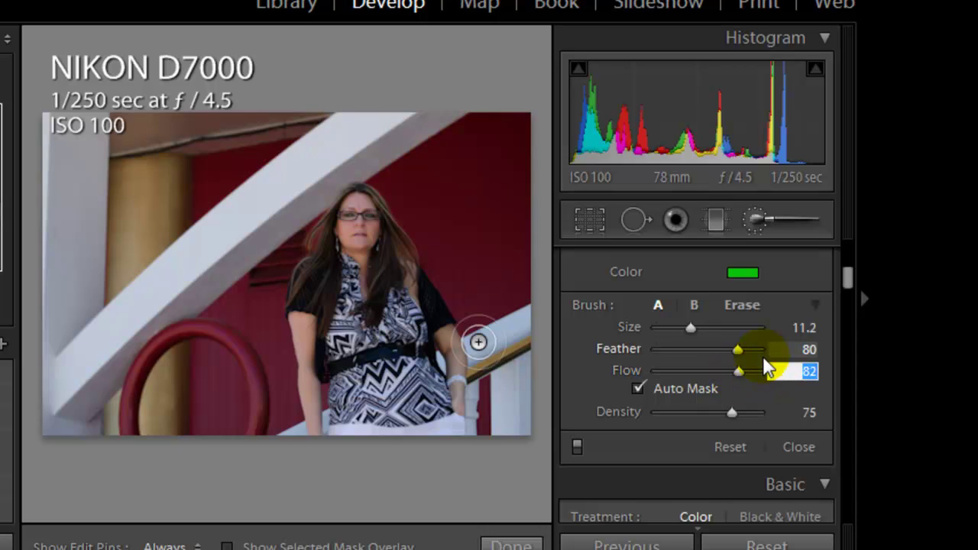
text(80)
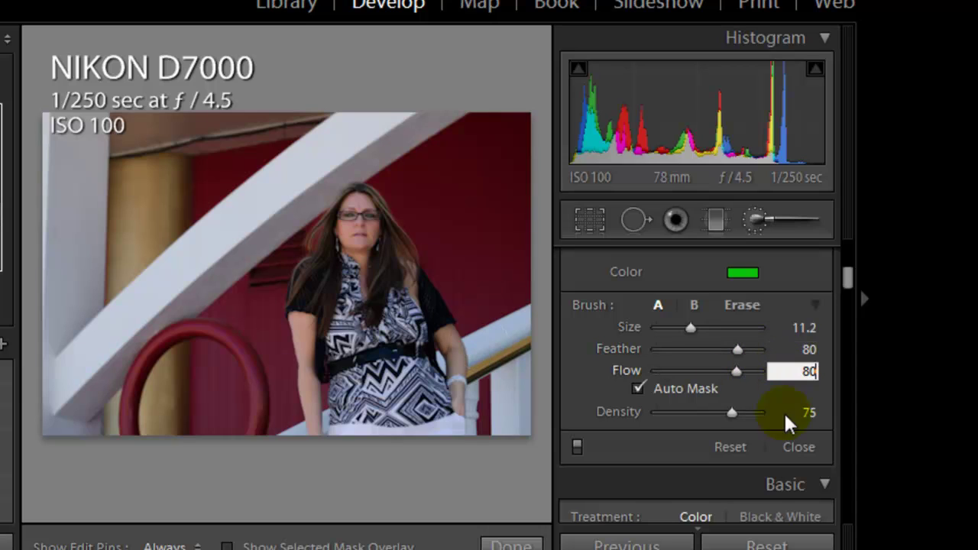
click(806, 414)
text(80)
key(Return)
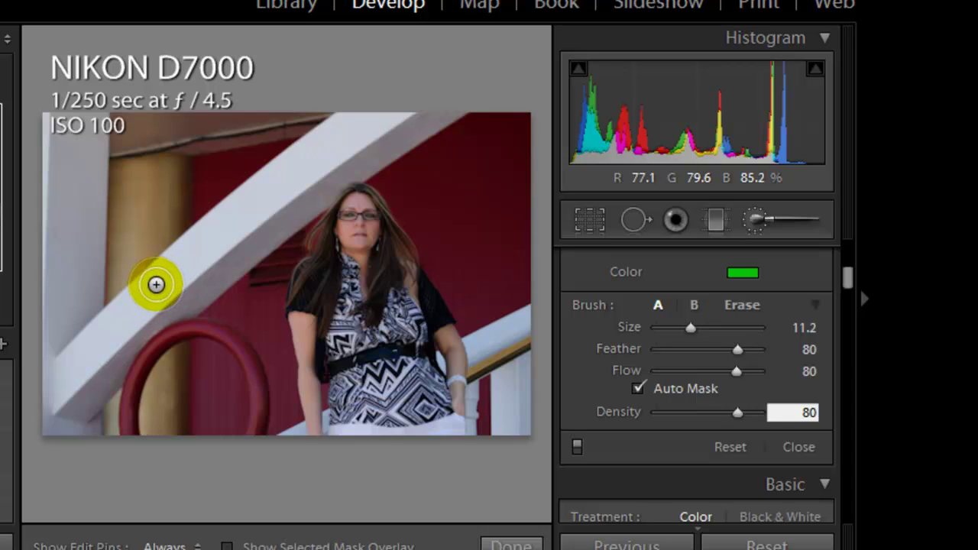
key(h)
mouse_move(151, 285)
mouse_down()
mouse_move(352, 125)
mouse_move(336, 135)
mouse_move(448, 113)
mouse_move(341, 165)
mouse_move(310, 204)
mouse_move(245, 252)
mouse_move(257, 235)
mouse_move(172, 316)
mouse_move(210, 287)
mouse_move(154, 314)
mouse_move(101, 369)
mouse_move(125, 350)
mouse_move(83, 430)
mouse_move(49, 420)
mouse_move(45, 380)
mouse_move(50, 309)
mouse_move(61, 298)
mouse_move(73, 399)
mouse_move(48, 319)
mouse_move(62, 127)
mouse_move(59, 214)
mouse_move(45, 150)
mouse_move(63, 118)
mouse_move(74, 249)
mouse_move(78, 115)
mouse_move(93, 142)
mouse_move(74, 291)
mouse_move(81, 284)
mouse_move(71, 270)
mouse_move(83, 321)
mouse_move(57, 400)
mouse_move(168, 300)
mouse_move(120, 338)
mouse_move(102, 343)
mouse_move(119, 319)
mouse_move(100, 328)
mouse_move(234, 229)
mouse_move(212, 253)
mouse_move(249, 248)
mouse_move(325, 199)
mouse_move(234, 210)
mouse_move(303, 157)
mouse_move(279, 170)
mouse_move(356, 120)
mouse_move(451, 107)
mouse_move(270, 183)
mouse_move(277, 199)
mouse_move(103, 334)
mouse_move(53, 415)
mouse_move(84, 430)
mouse_move(118, 343)
mouse_move(56, 414)
mouse_move(48, 118)
mouse_move(80, 181)
mouse_move(70, 364)
mouse_up()
Paint green along the rest of the white staircase beams.
drag(151, 286, 387, 131)
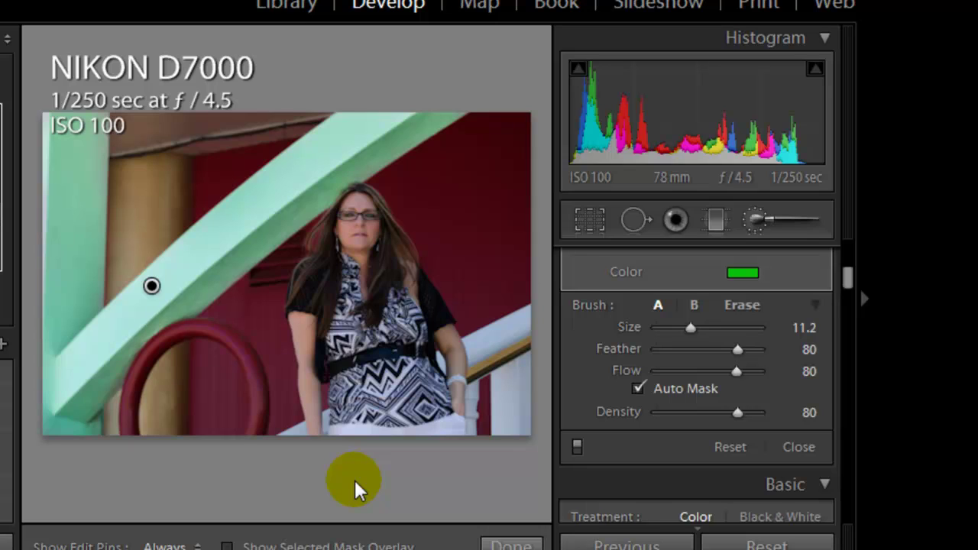
Try a green Tint on the beams then reset it to 0, and set Temp to 100.
drag(849, 290, 846, 262)
click(593, 364)
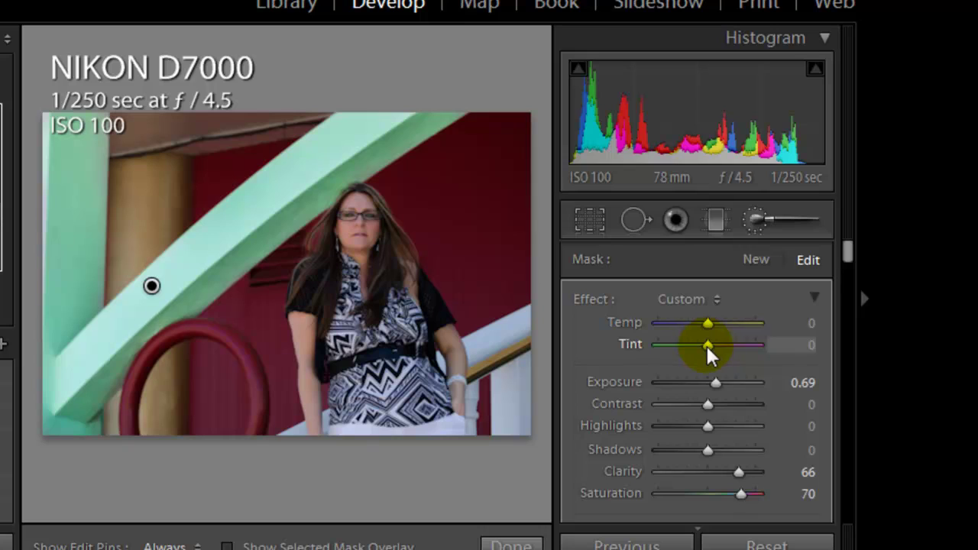
drag(706, 347, 756, 343)
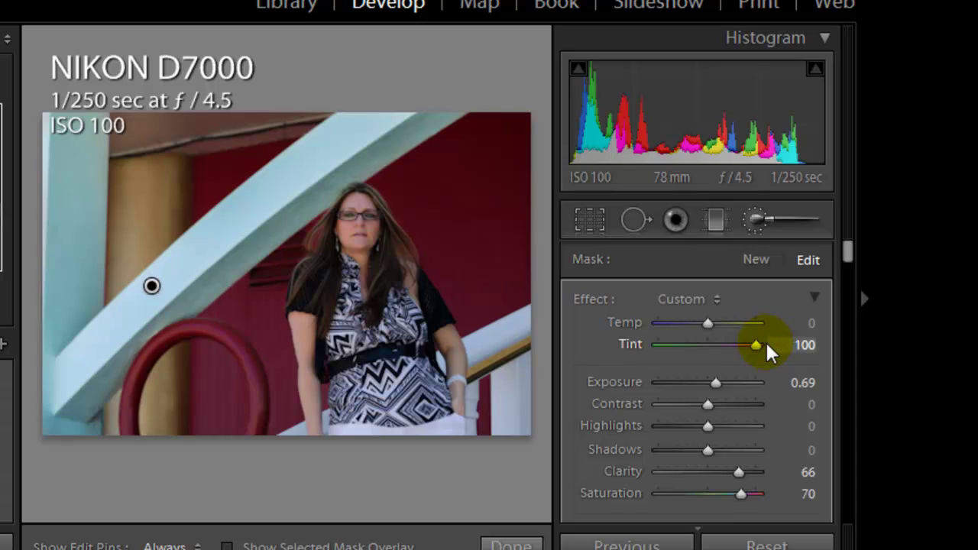
double_click(632, 344)
drag(706, 321, 650, 317)
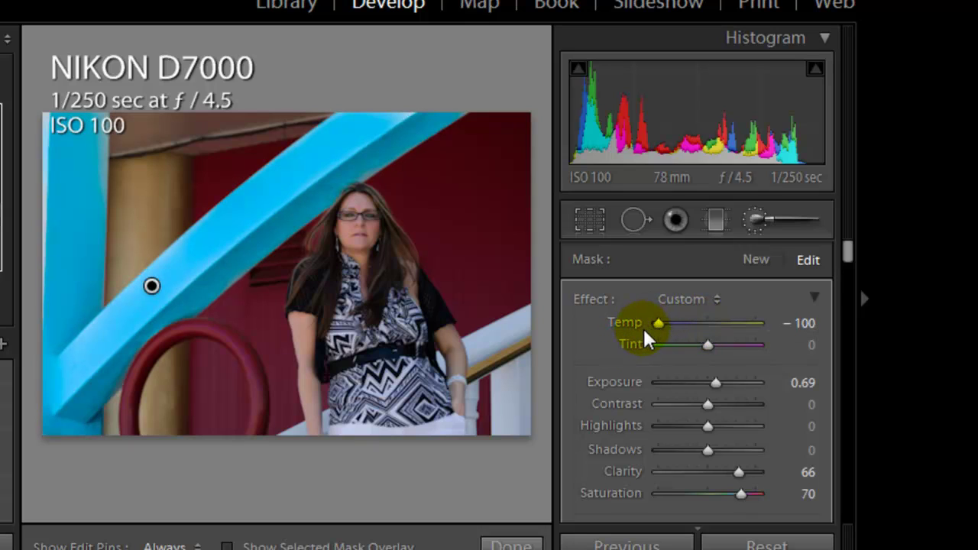
drag(656, 324, 766, 318)
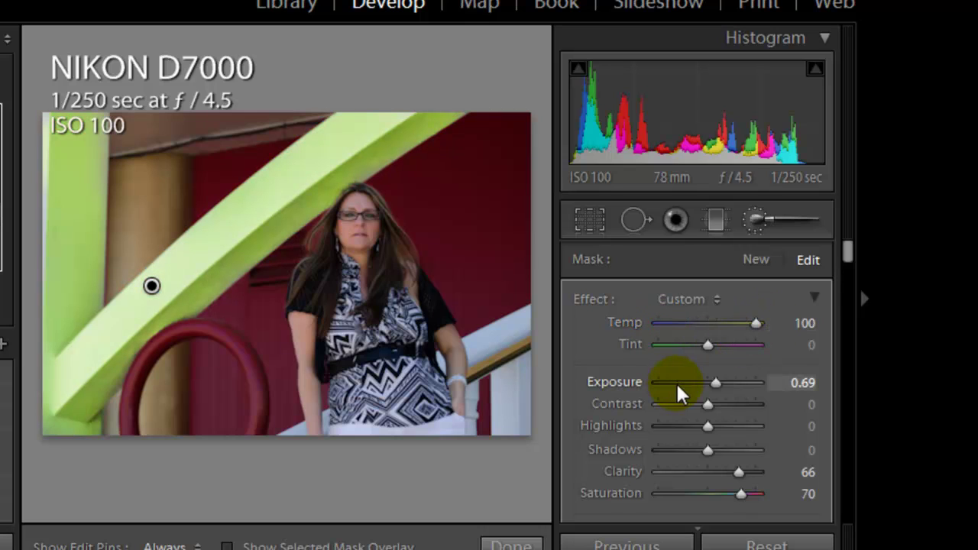
drag(846, 251, 847, 286)
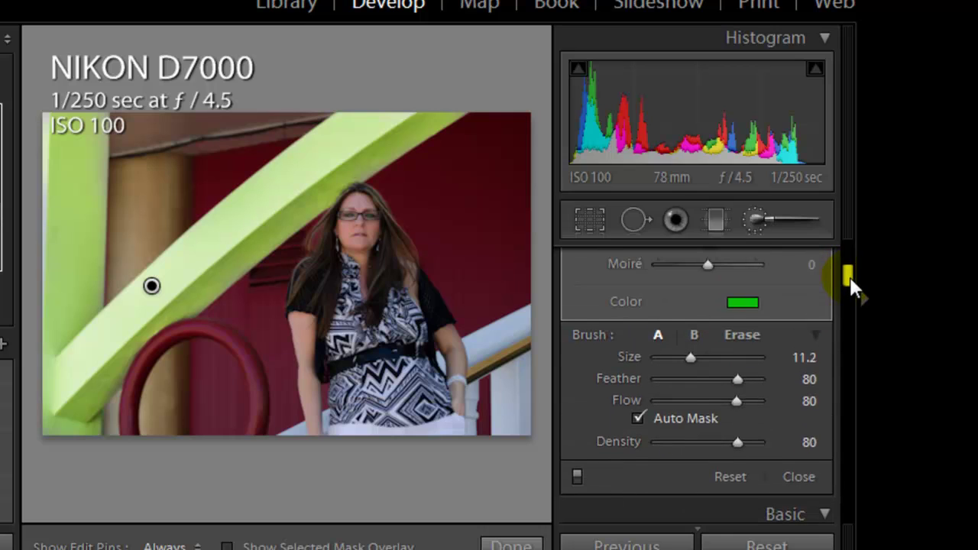